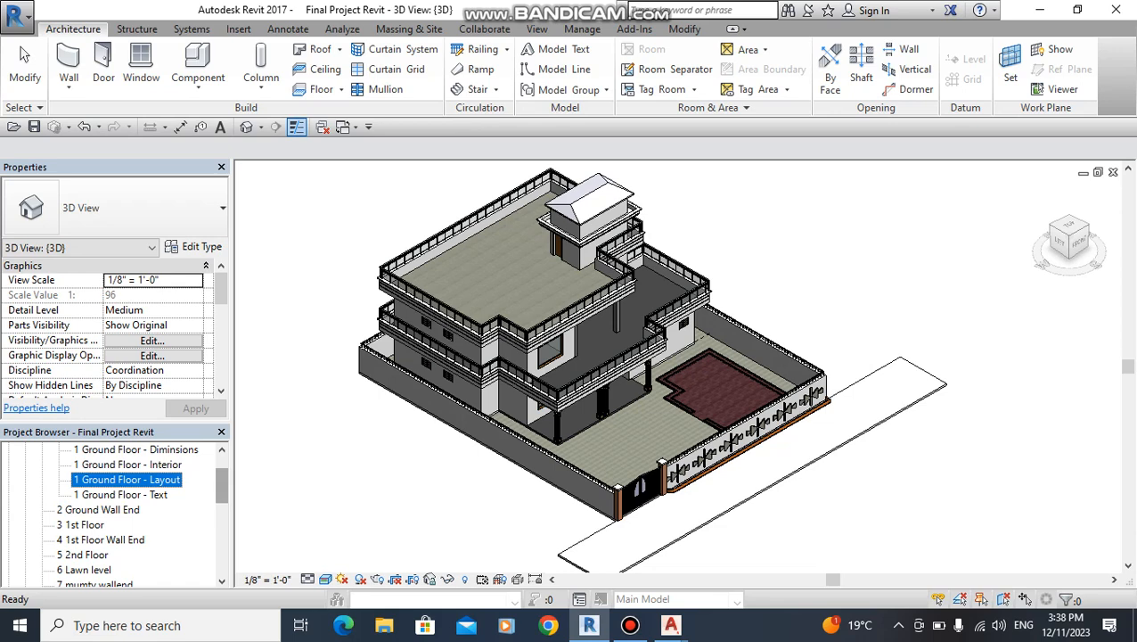
Step: Start a new schedule under Schedules/Quantities and filter its category list to Architecture only
{"action": "left_click_drag", "start_coordinate": [222, 486], "coordinate": [221, 558]}
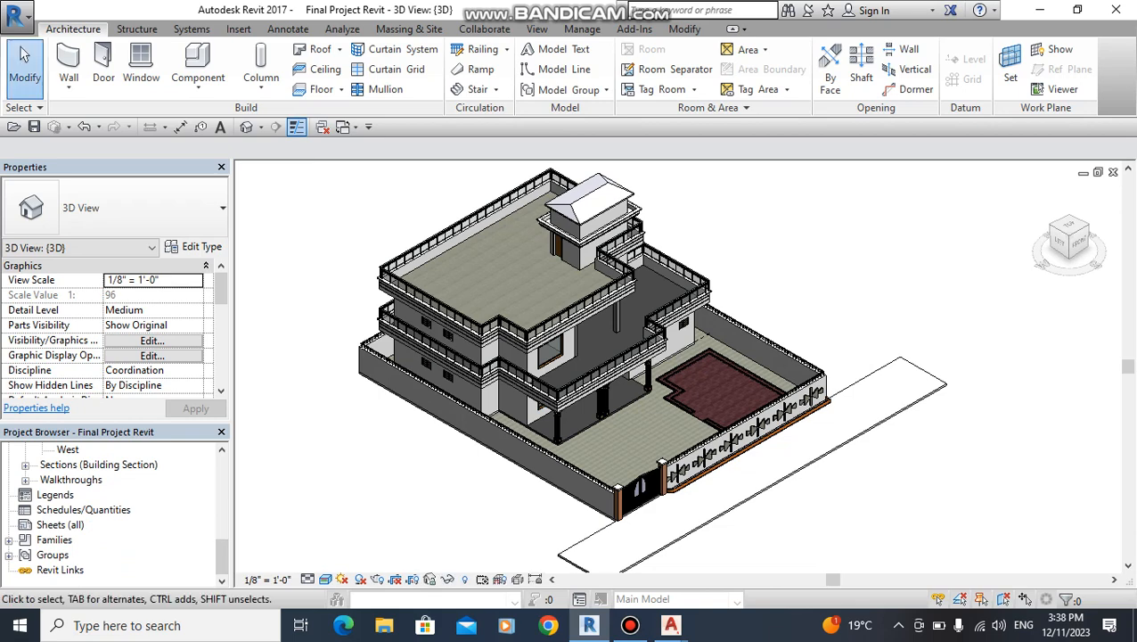
{"action": "left_click", "coordinate": [84, 509]}
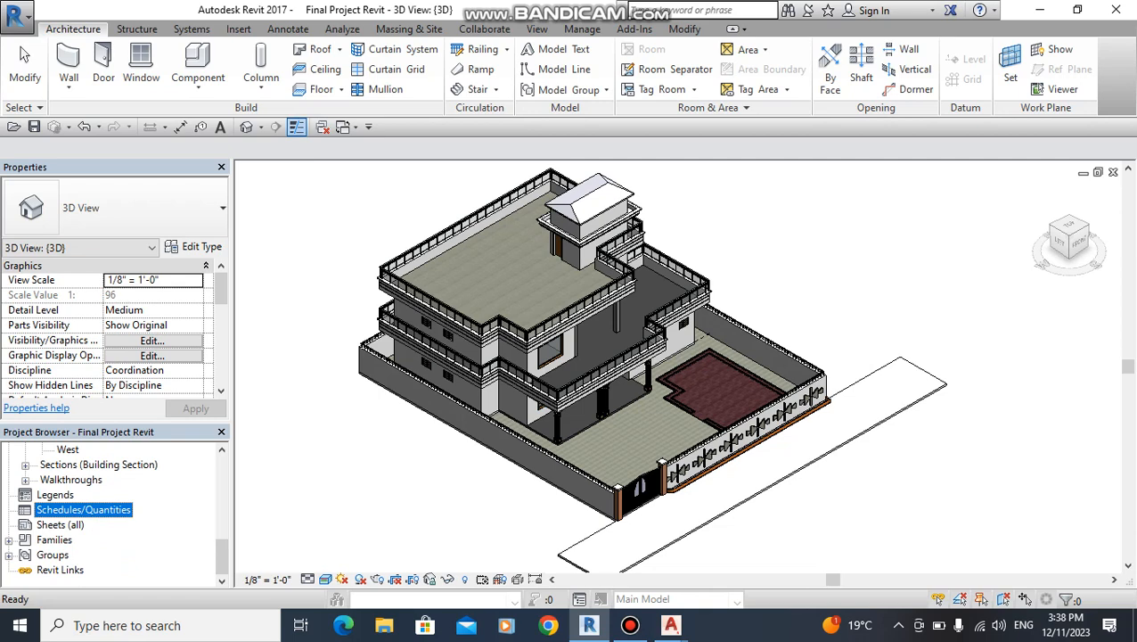
{"action": "right_click", "coordinate": [98, 512]}
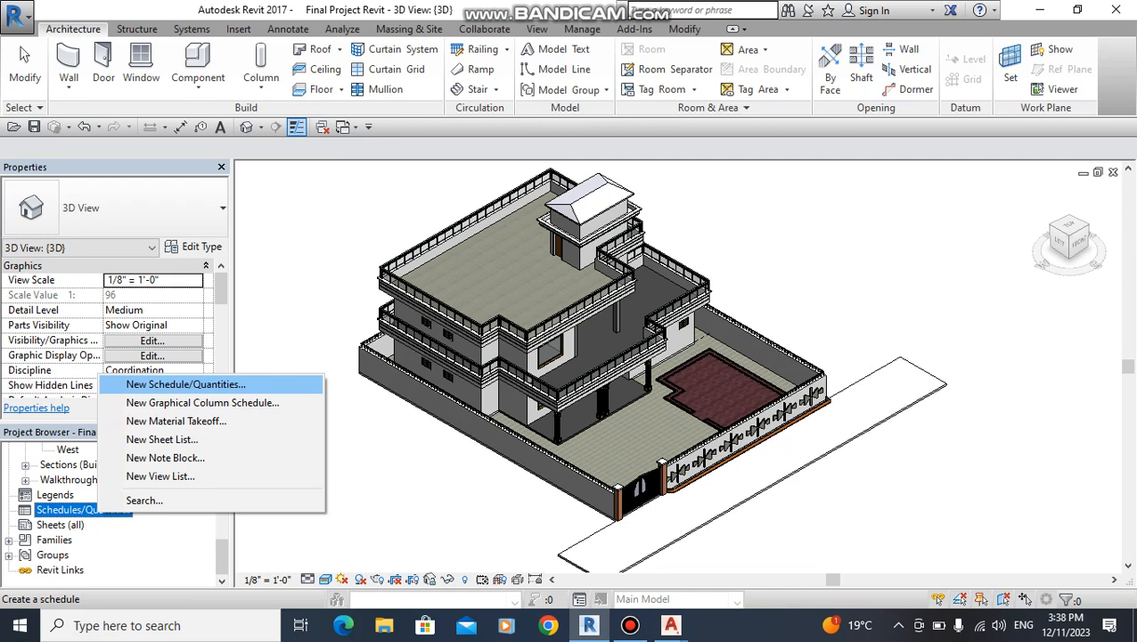
{"action": "key", "text": "Return"}
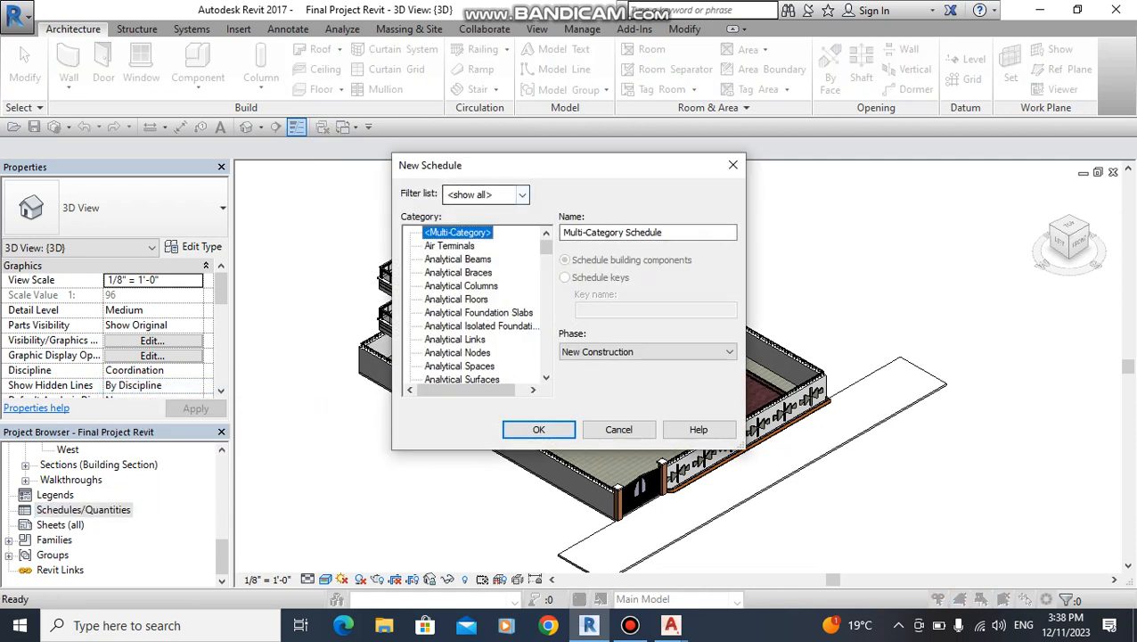
{"action": "left_click", "coordinate": [522, 195]}
{"action": "left_click", "coordinate": [450, 222]}
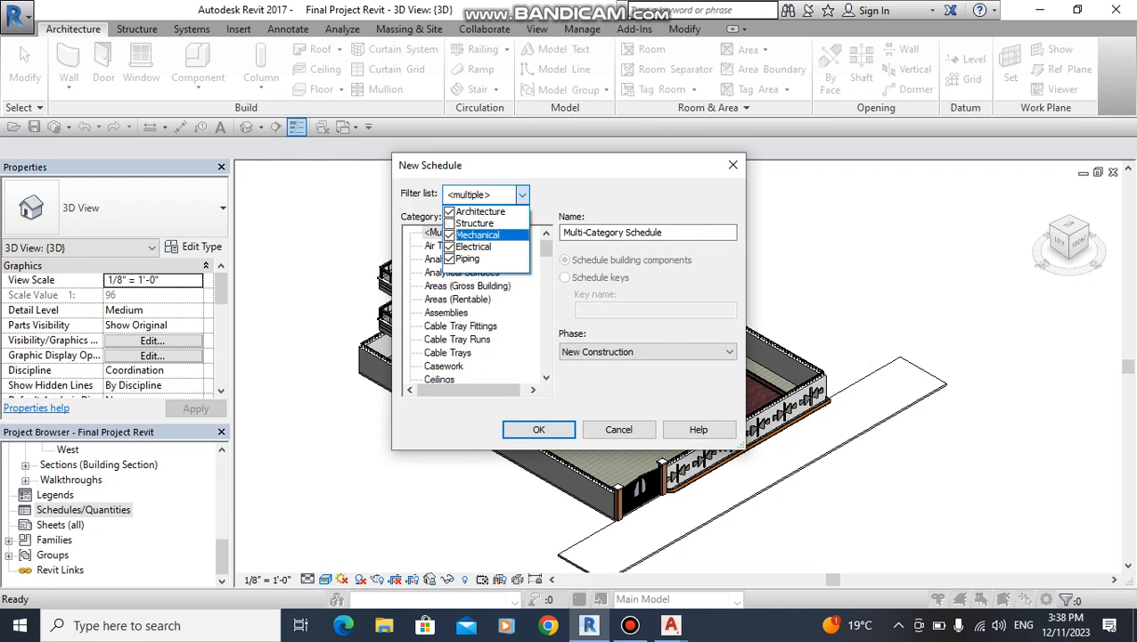
{"action": "left_click", "coordinate": [450, 235]}
{"action": "left_click", "coordinate": [450, 247]}
{"action": "left_click", "coordinate": [450, 259]}
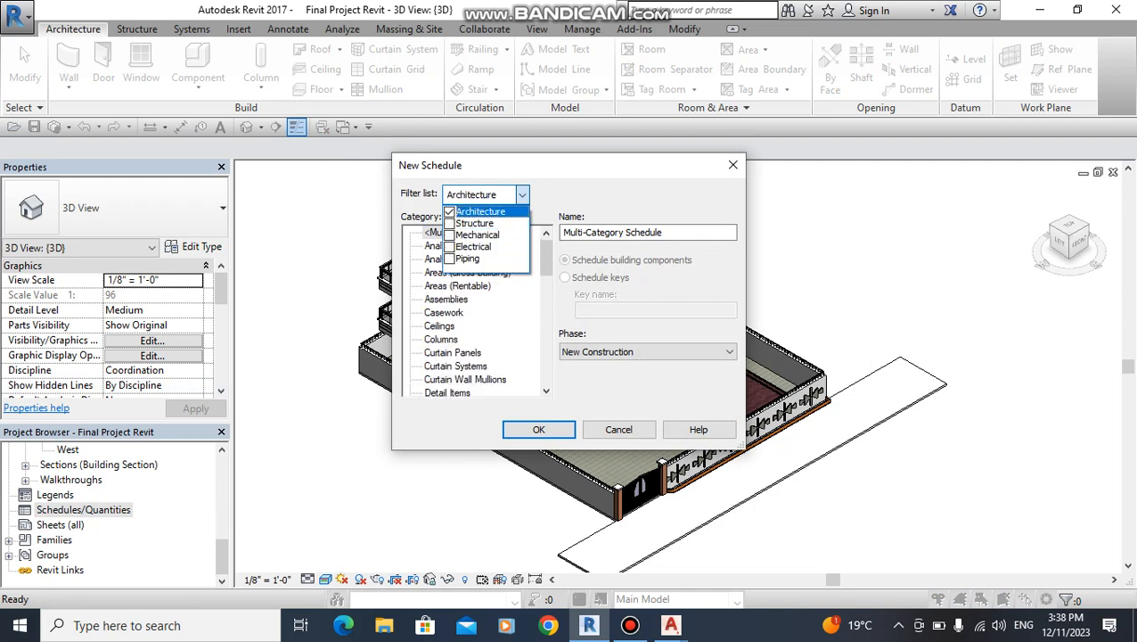
{"action": "left_click", "coordinate": [440, 327]}
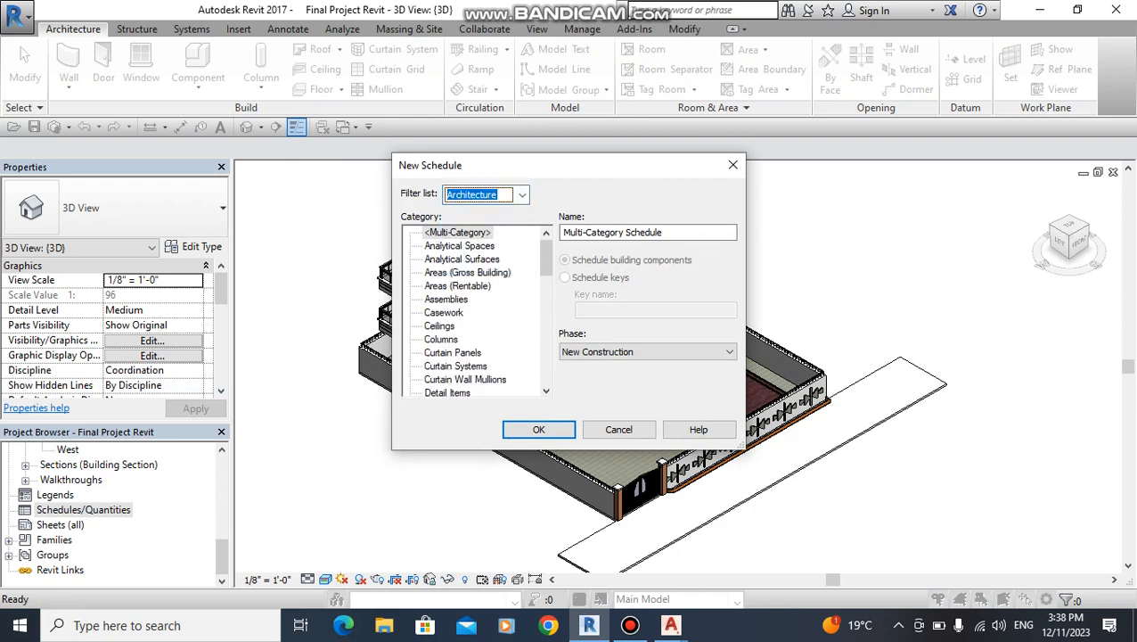
Step: Choose the Walls category and create the schedule as Wall Schedule for building components in the New Construction phase
{"action": "left_click", "coordinate": [440, 326]}
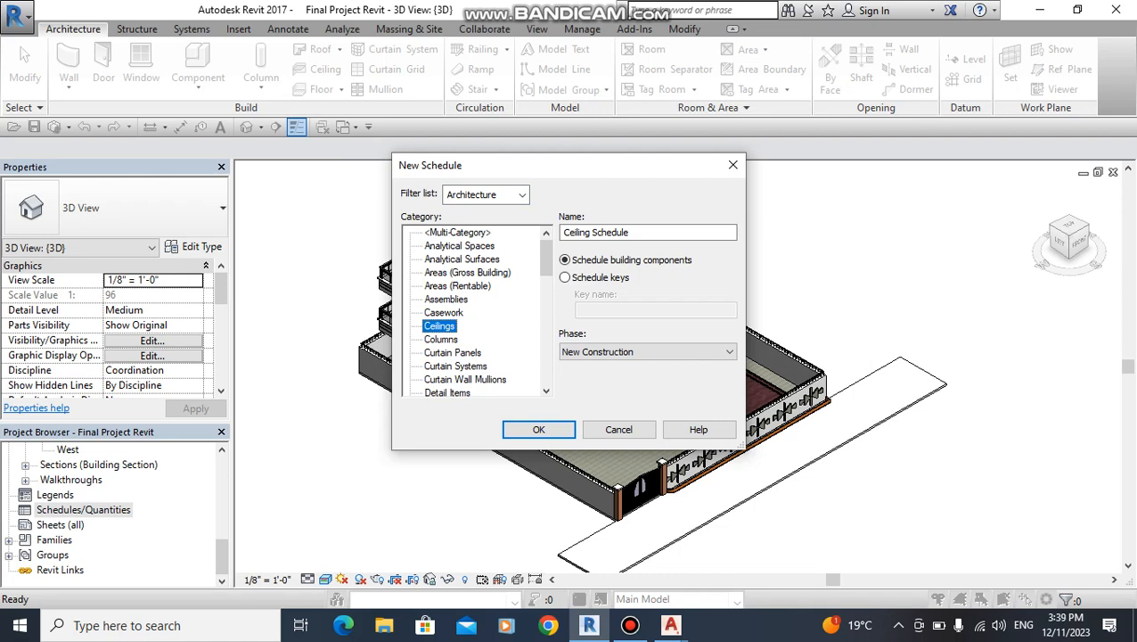
{"action": "left_click", "coordinate": [467, 273]}
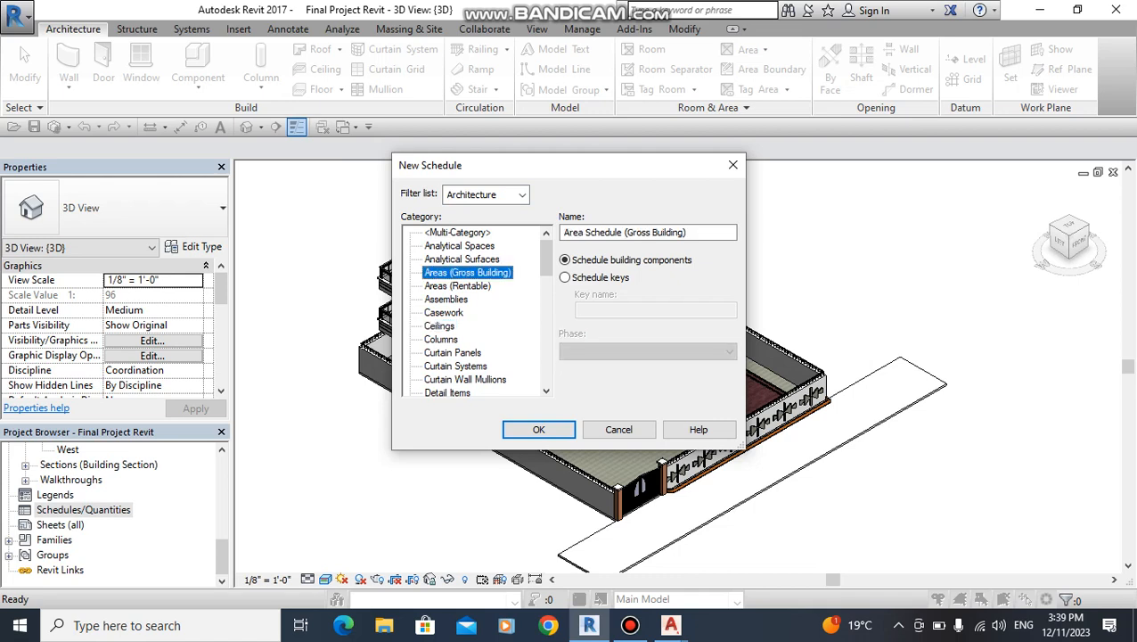
{"action": "key", "text": "w"}
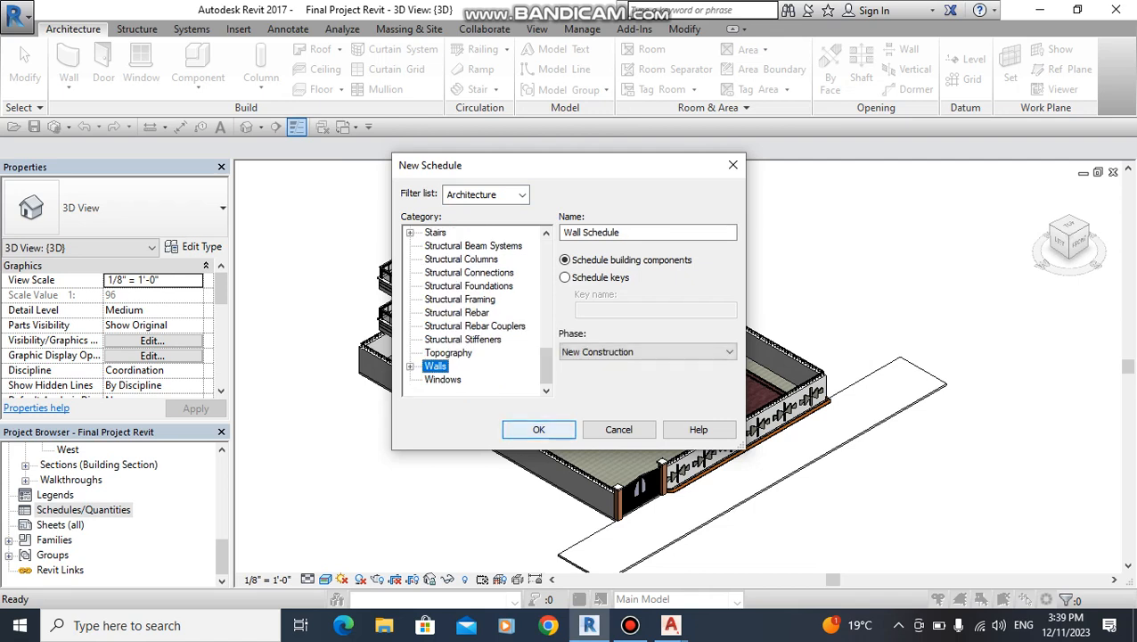
{"action": "left_click_drag", "start_coordinate": [631, 233], "coordinate": [561, 232]}
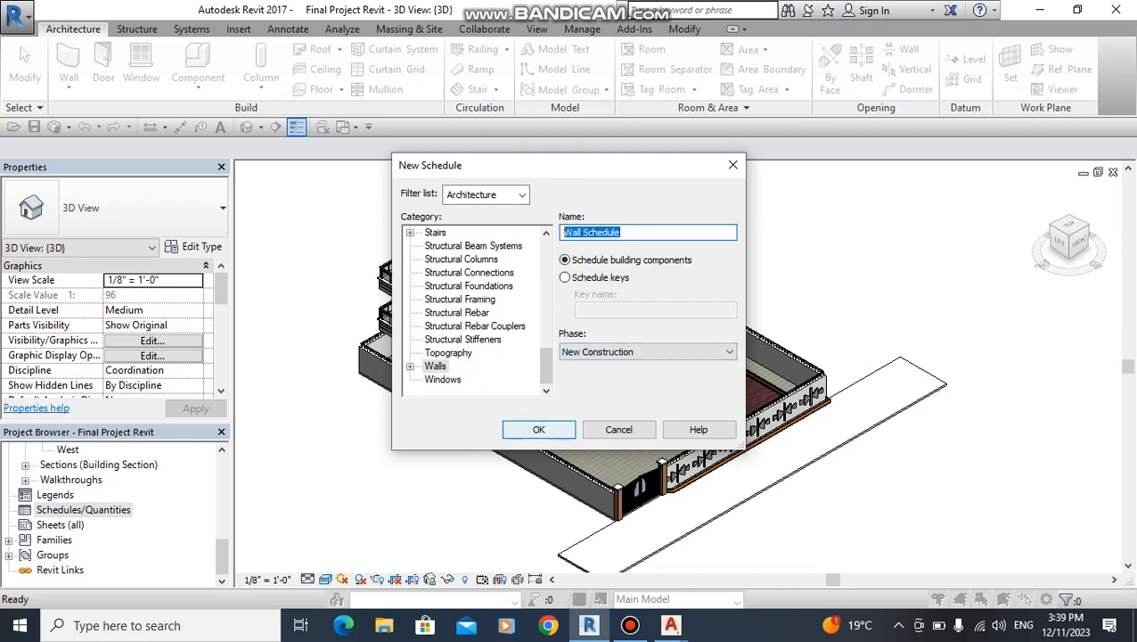
{"action": "left_click", "coordinate": [538, 429]}
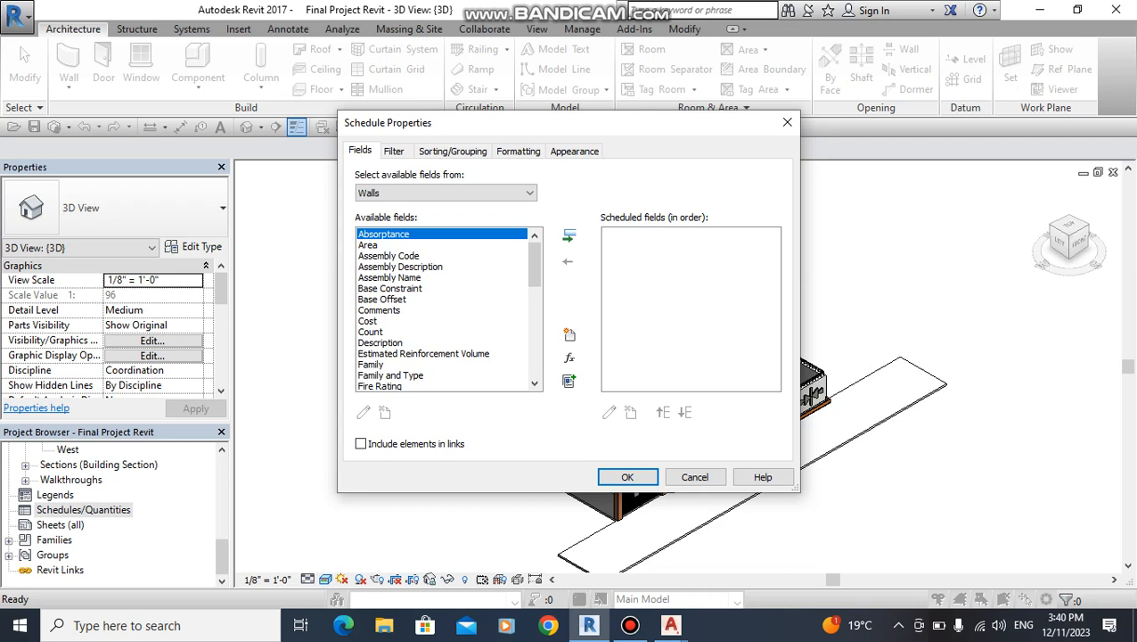
Step: Add all available wall fields, from Absorptance to Width, to the scheduled fields and generate the schedule
{"action": "left_click", "coordinate": [400, 266]}
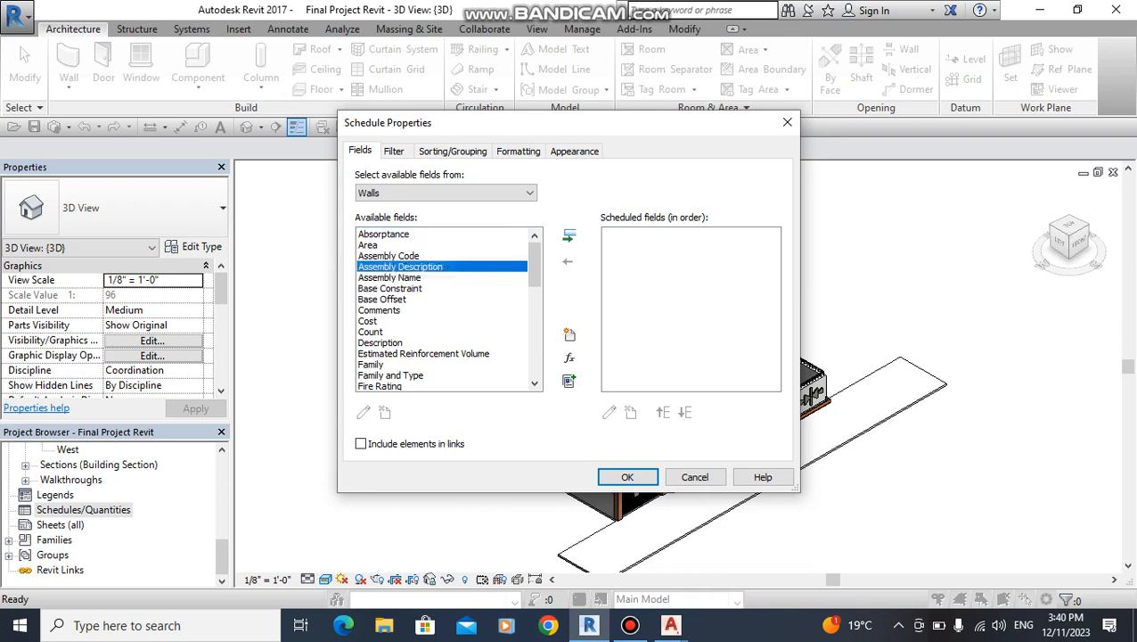
{"action": "left_click", "coordinate": [383, 234]}
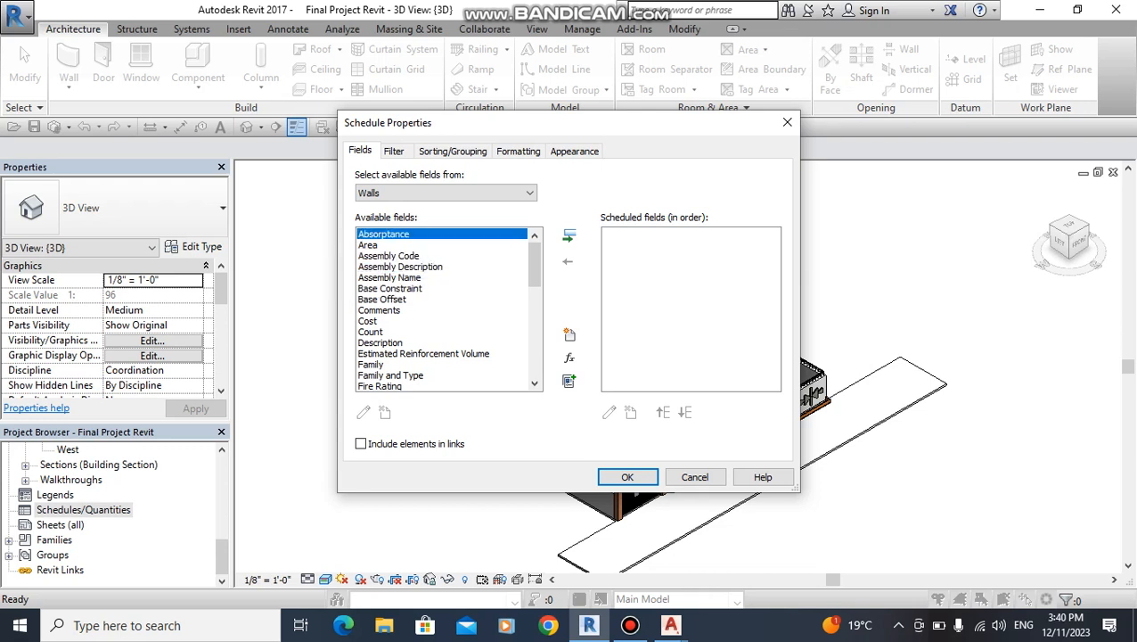
{"action": "scroll", "coordinate": [442, 308], "scroll_direction": "down", "scroll_amount": 10}
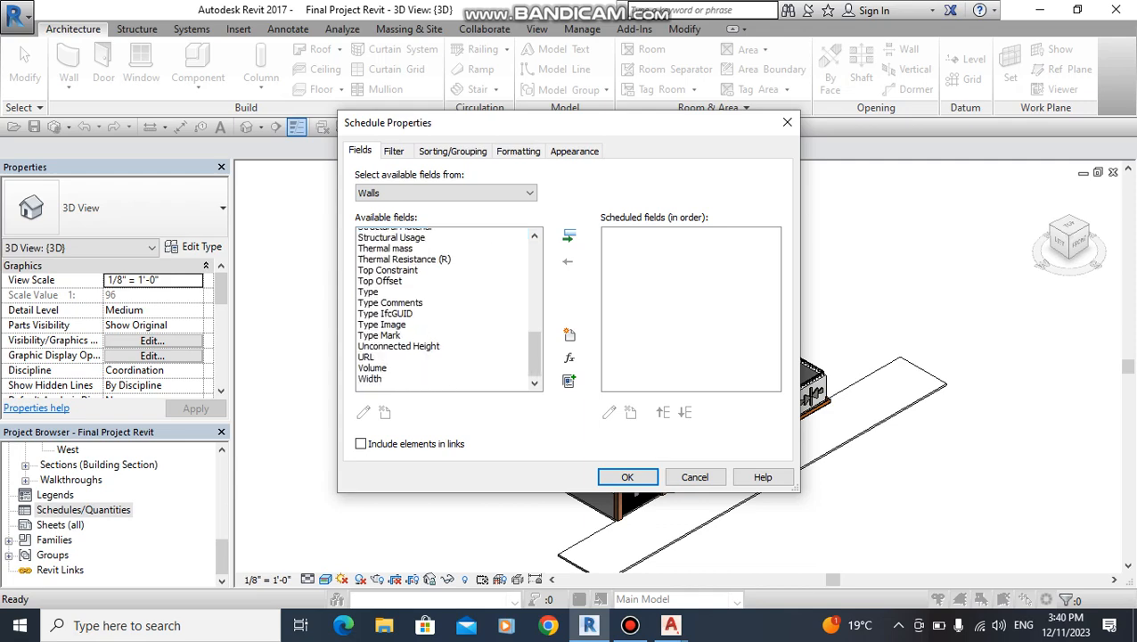
{"action": "left_click", "coordinate": [372, 365], "text": "shift"}
{"action": "left_click", "coordinate": [370, 375], "text": "shift"}
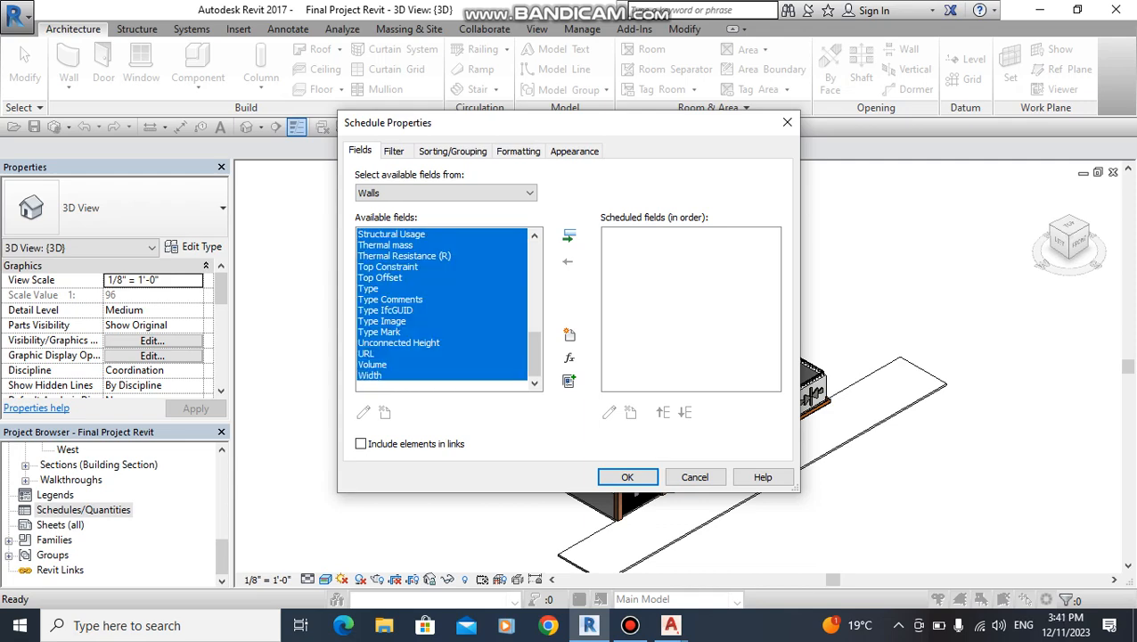
{"action": "left_click", "coordinate": [569, 236]}
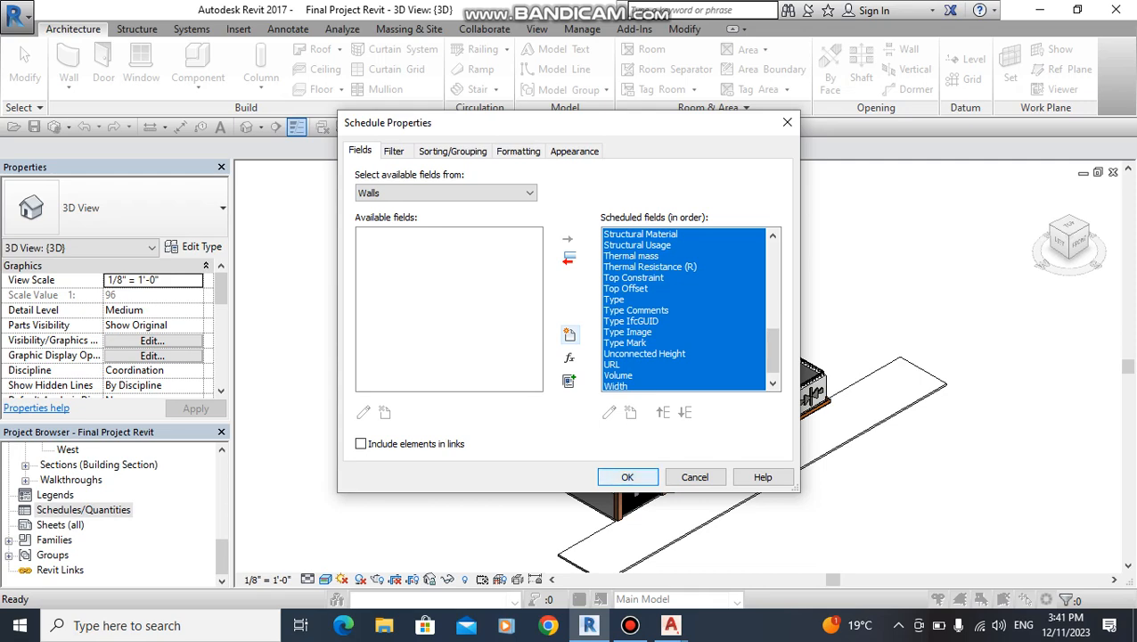
{"action": "left_click", "coordinate": [628, 477]}
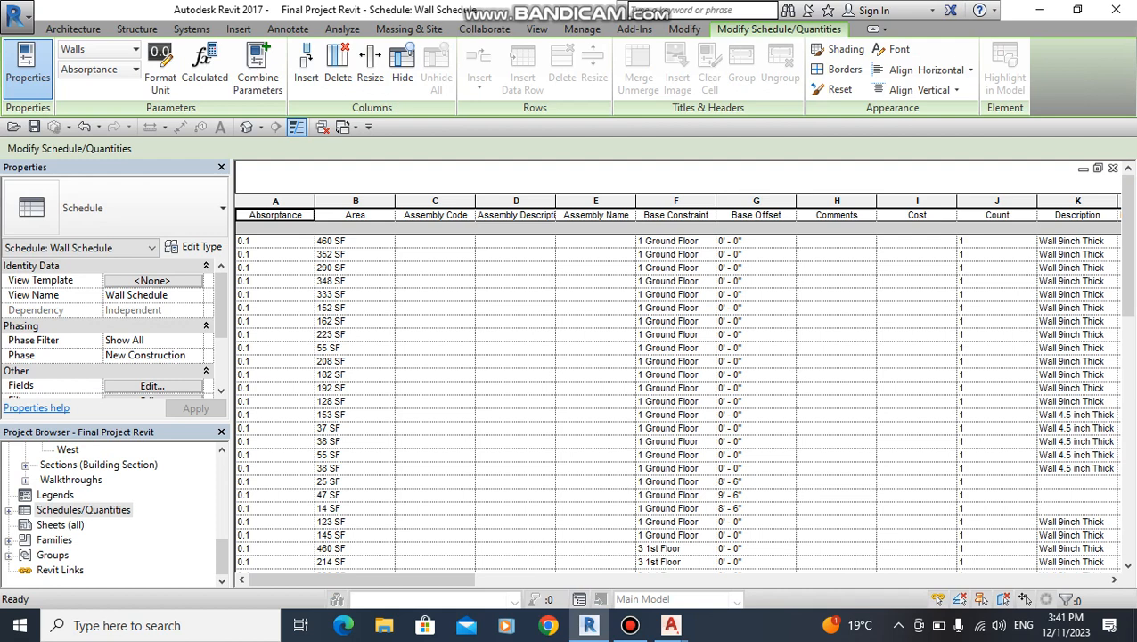
Step: Delete the Absorptance, Assembly Code, Assembly Description and Assembly Name columns from the wall schedule
{"action": "left_click", "coordinate": [275, 202]}
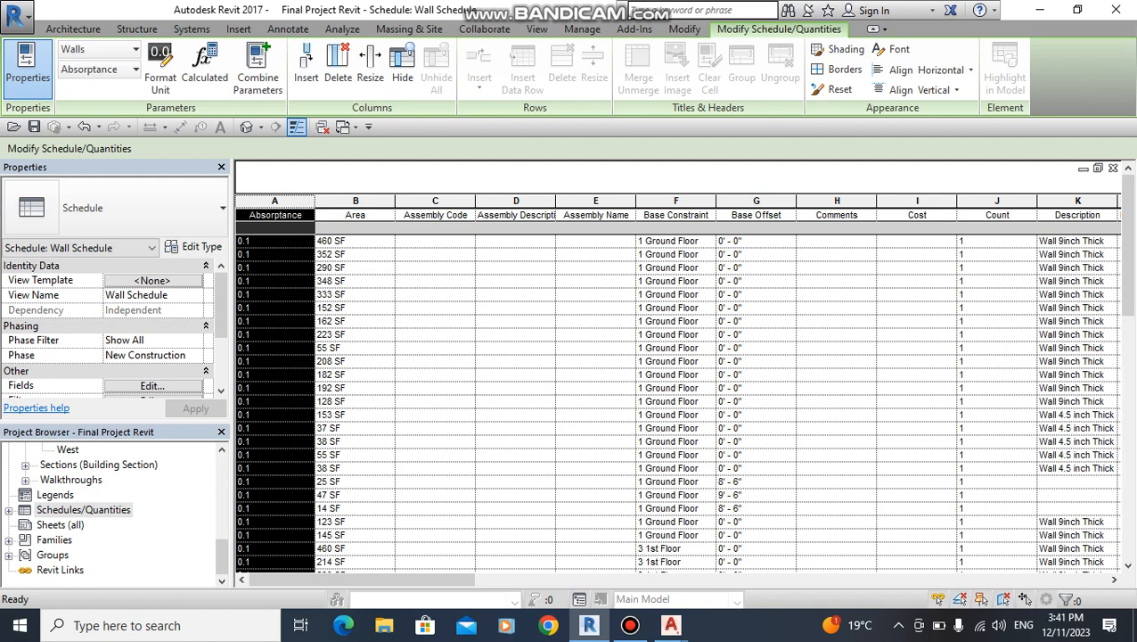
{"action": "left_click", "coordinate": [338, 64]}
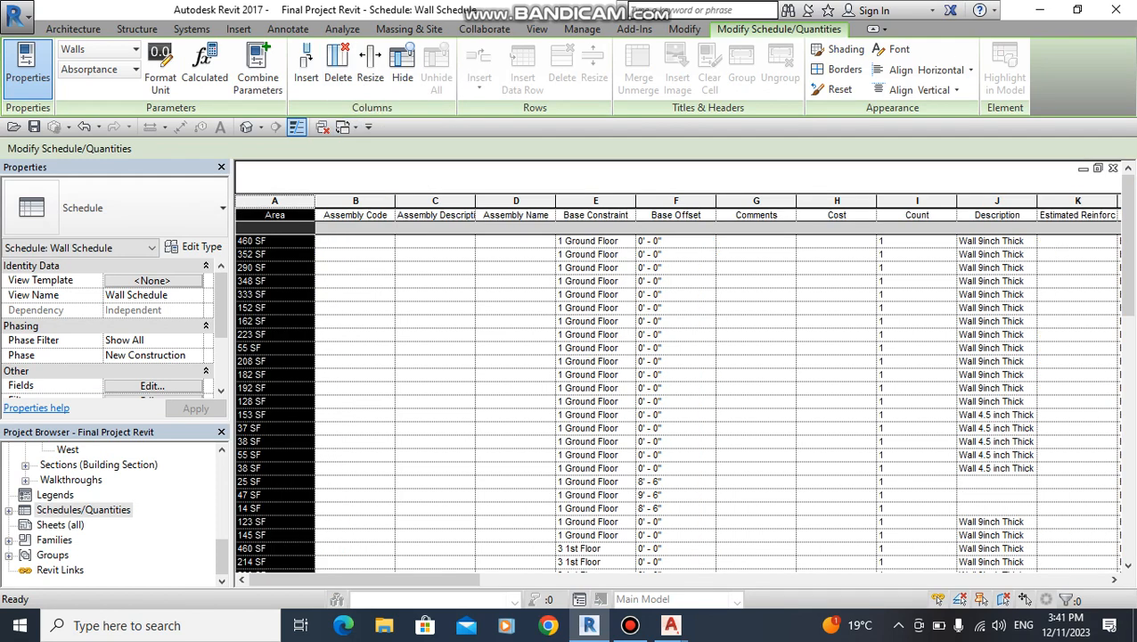
{"action": "left_click_drag", "start_coordinate": [356, 202], "coordinate": [516, 202]}
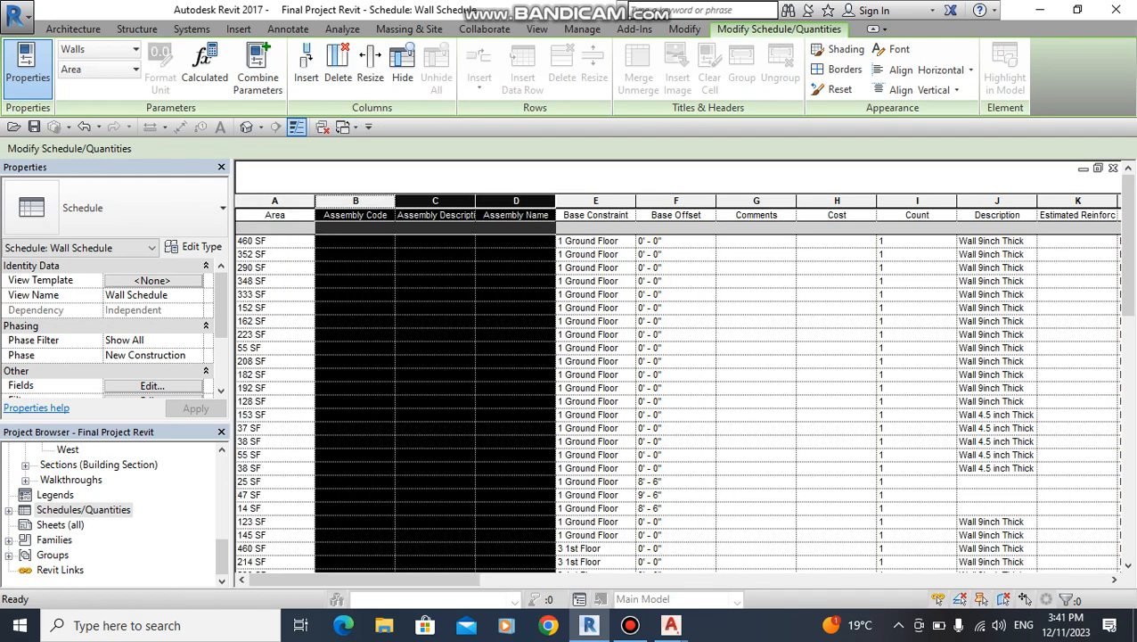
{"action": "left_click", "coordinate": [338, 64]}
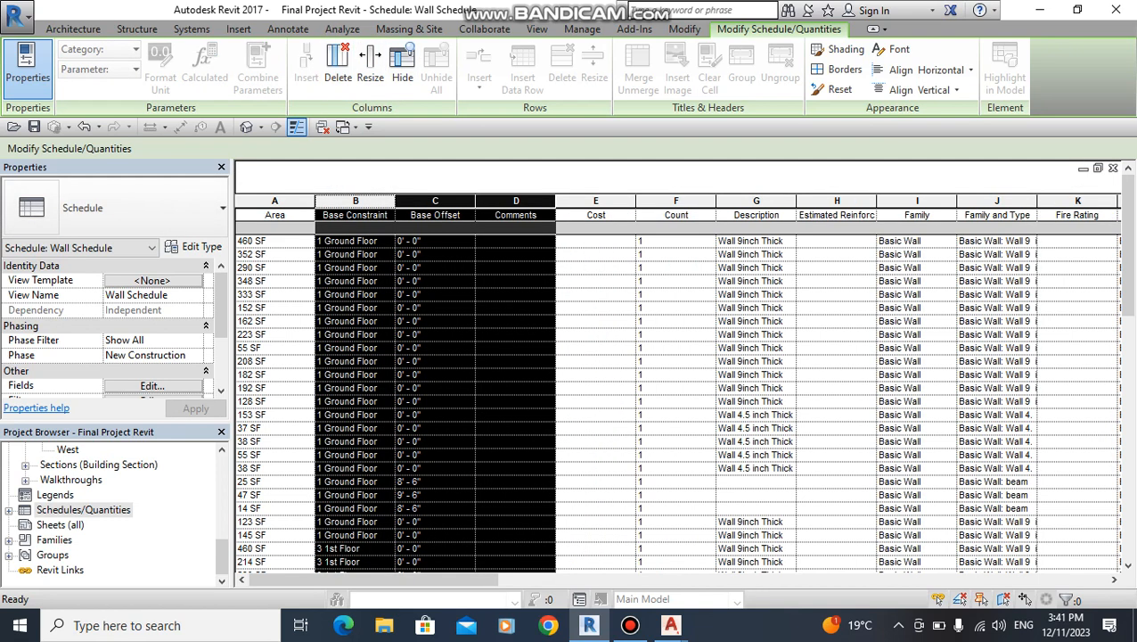
Step: Widen the Base Constraint column slightly and delete the Comments, Cost and Count columns
{"action": "left_click", "coordinate": [356, 241]}
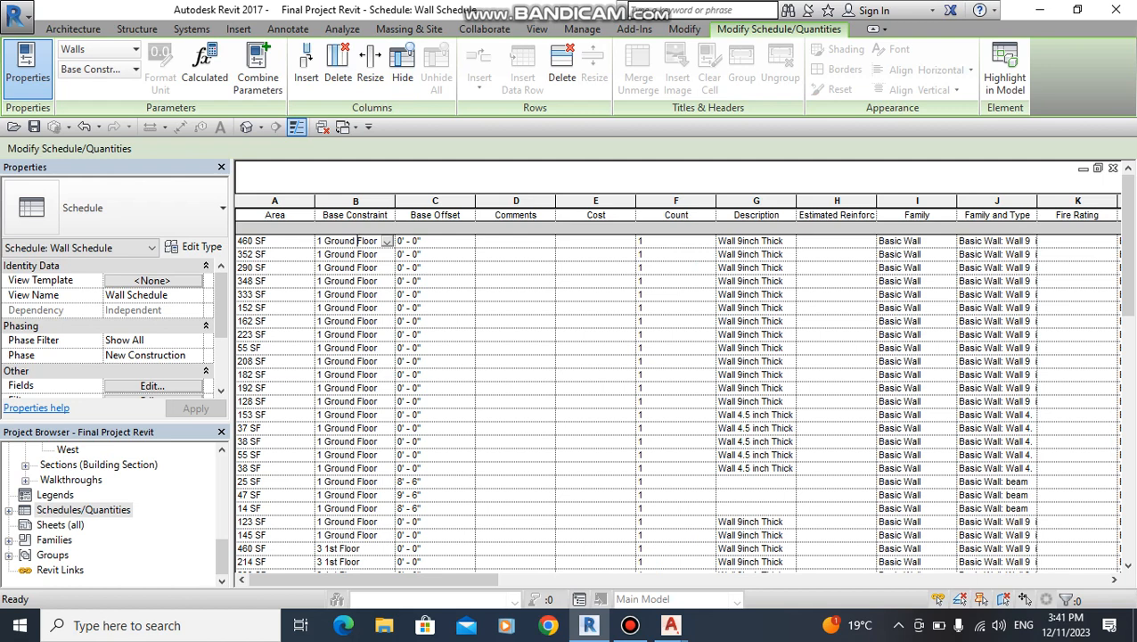
{"action": "left_click_drag", "start_coordinate": [395, 215], "coordinate": [413, 215]}
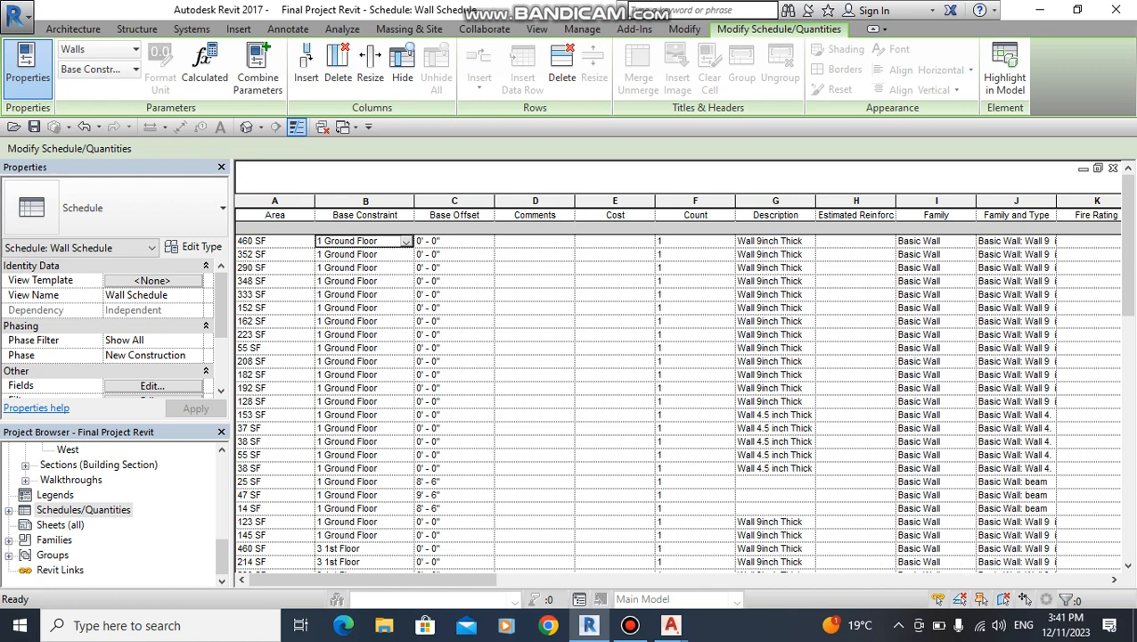
{"action": "left_click", "coordinate": [448, 481]}
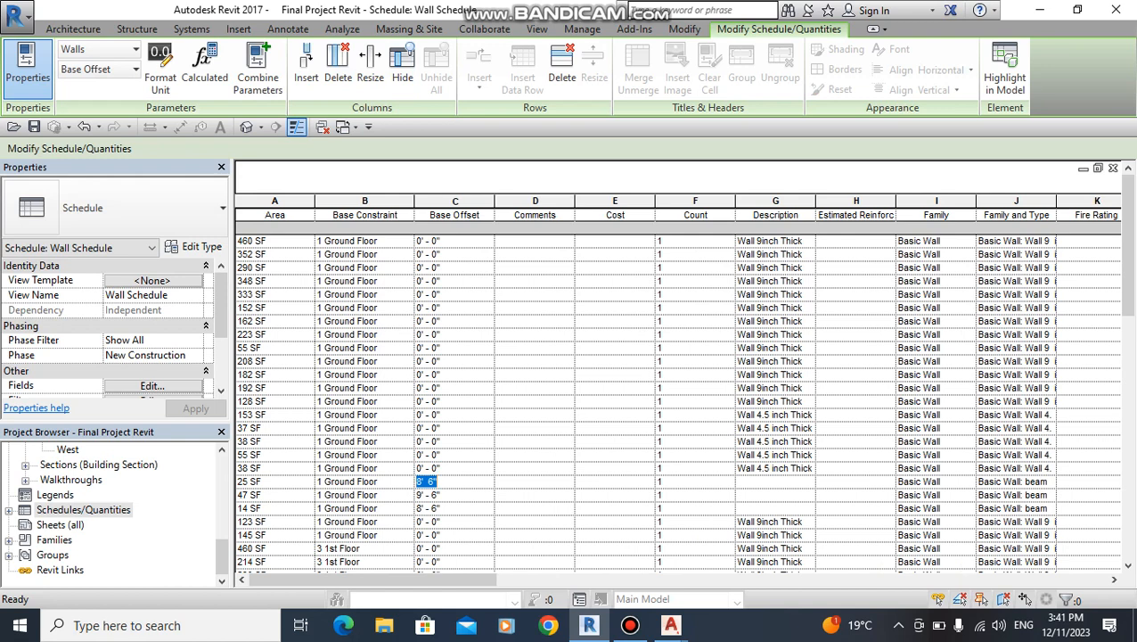
{"action": "left_click_drag", "start_coordinate": [535, 201], "coordinate": [695, 200]}
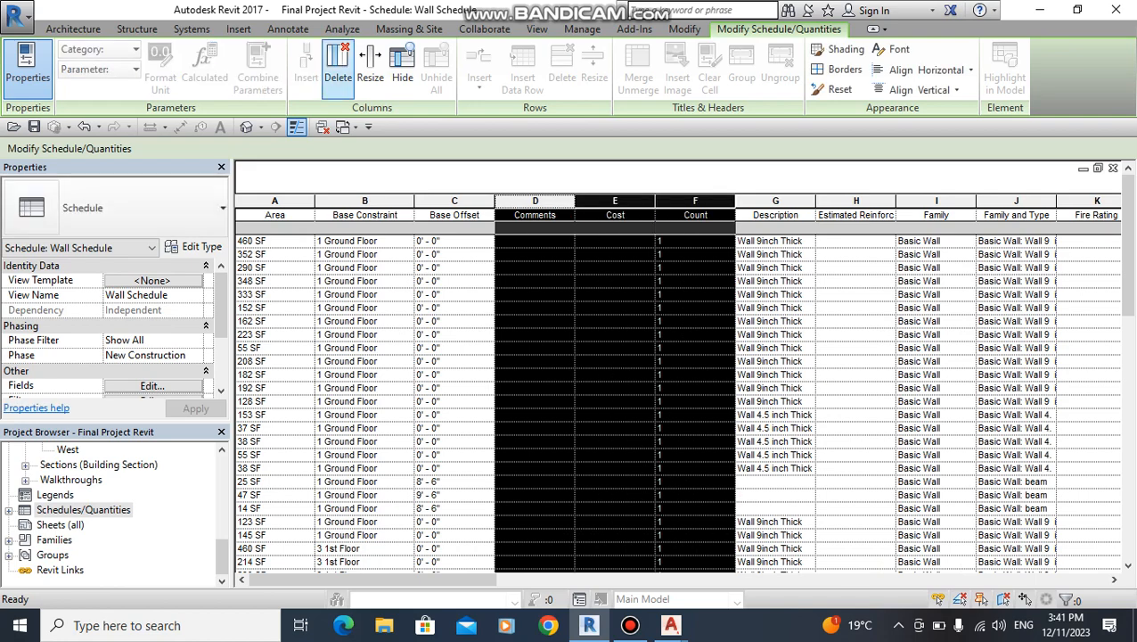
{"action": "left_click", "coordinate": [338, 67]}
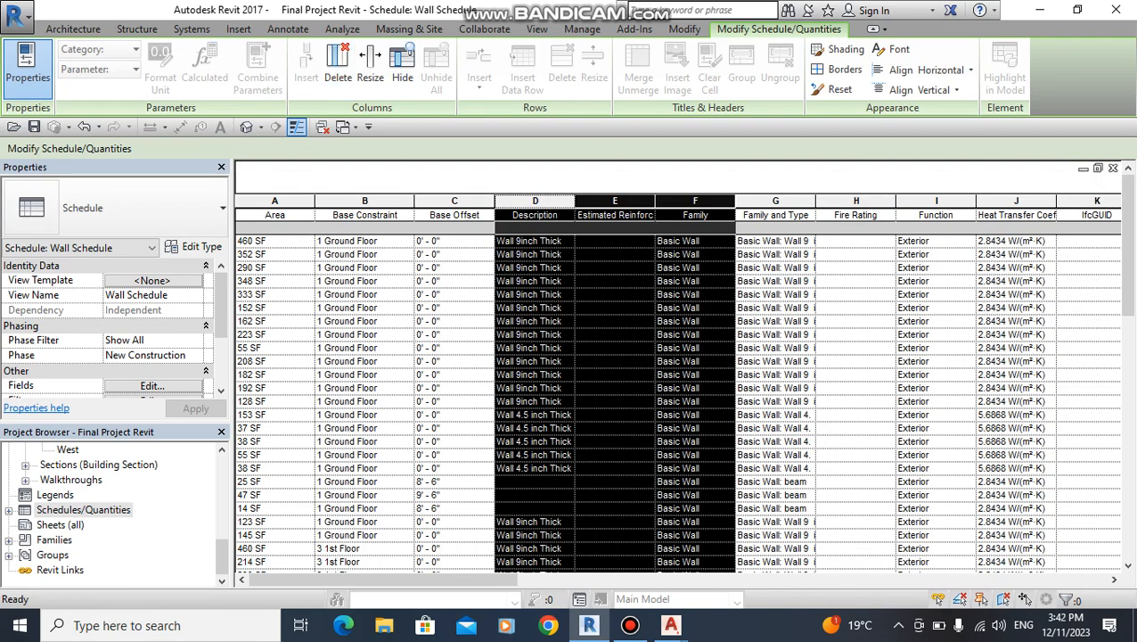
Step: Review the Description entries and delete the Estimated Reinforcement Volume column from the wall schedule
{"action": "left_click", "coordinate": [535, 254]}
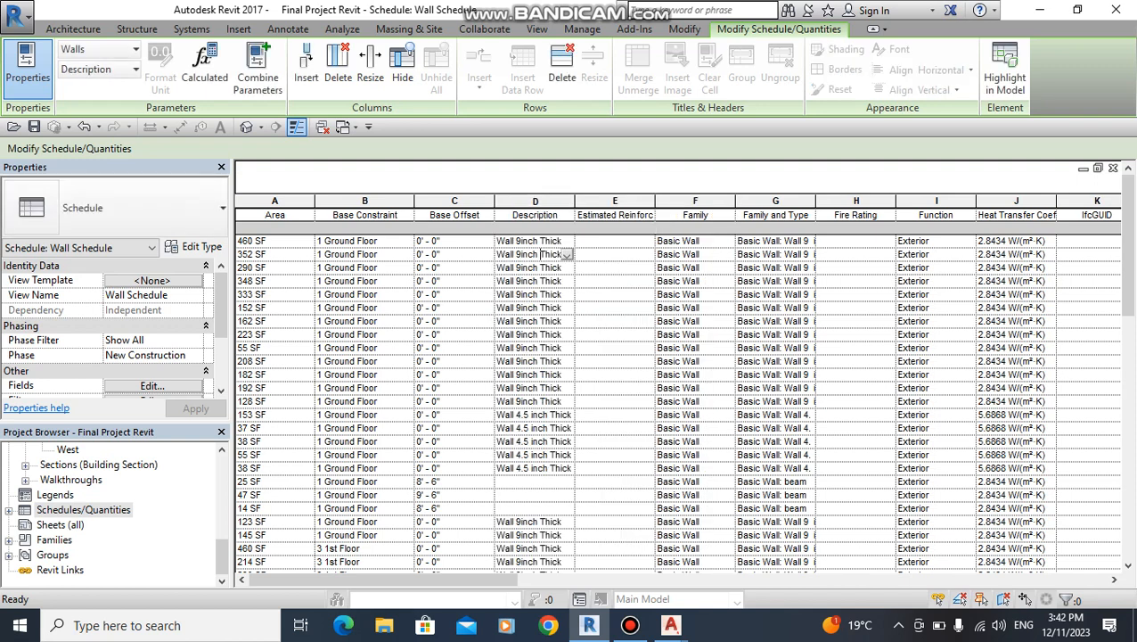
{"action": "scroll", "coordinate": [678, 369], "scroll_direction": "down", "scroll_amount": 17}
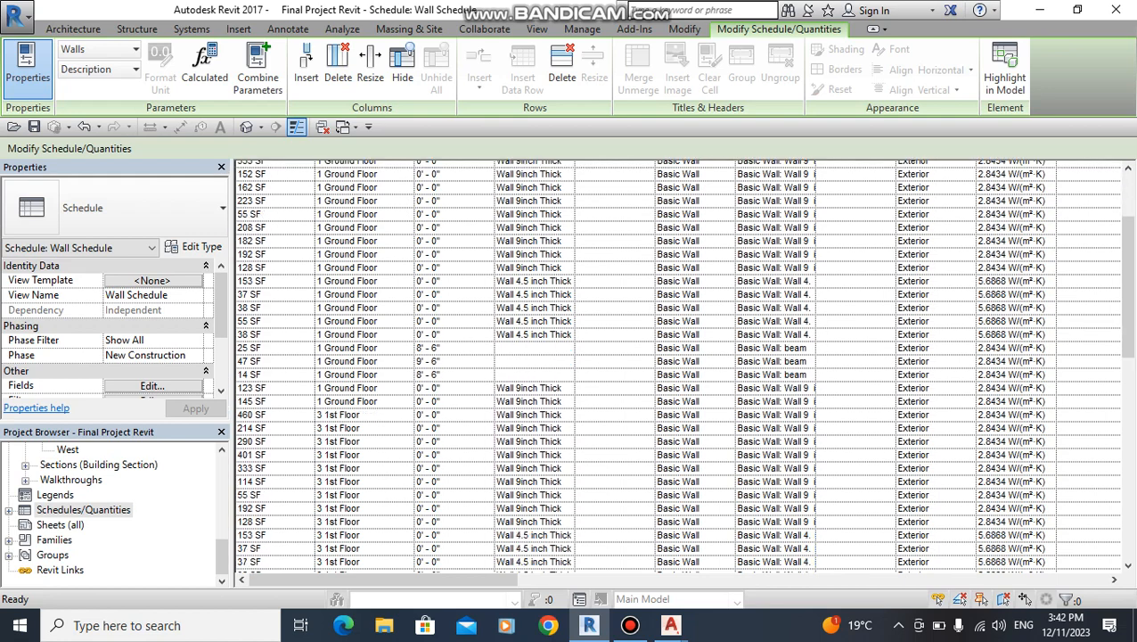
{"action": "scroll", "coordinate": [678, 370], "scroll_direction": "up", "scroll_amount": 9}
{"action": "scroll", "coordinate": [677, 361], "scroll_direction": "up", "scroll_amount": 8}
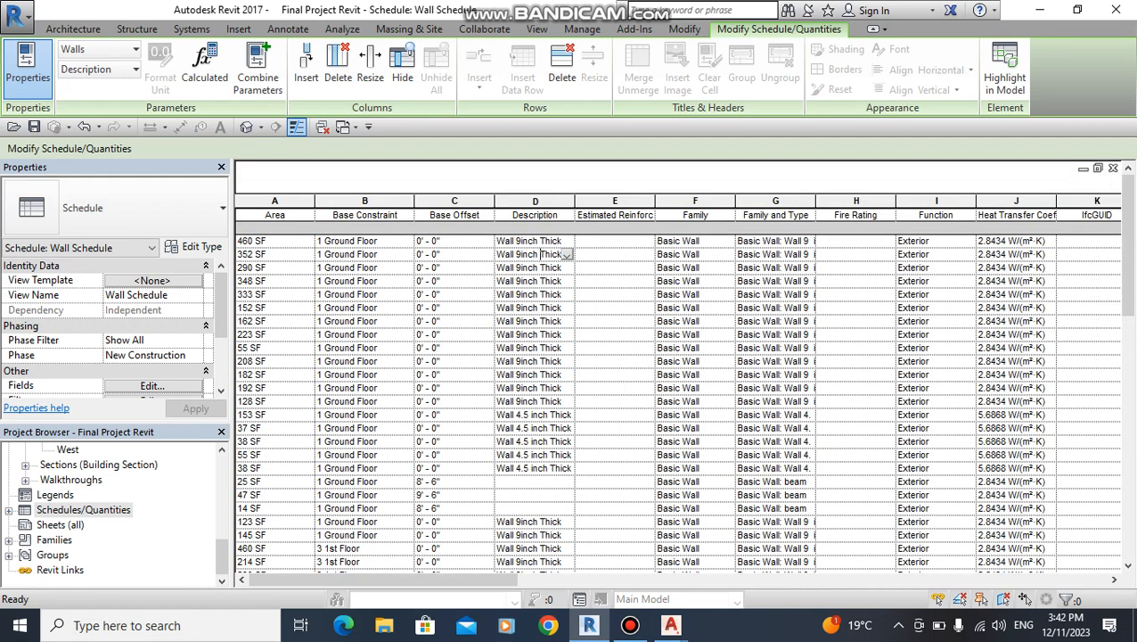
{"action": "left_click", "coordinate": [615, 200]}
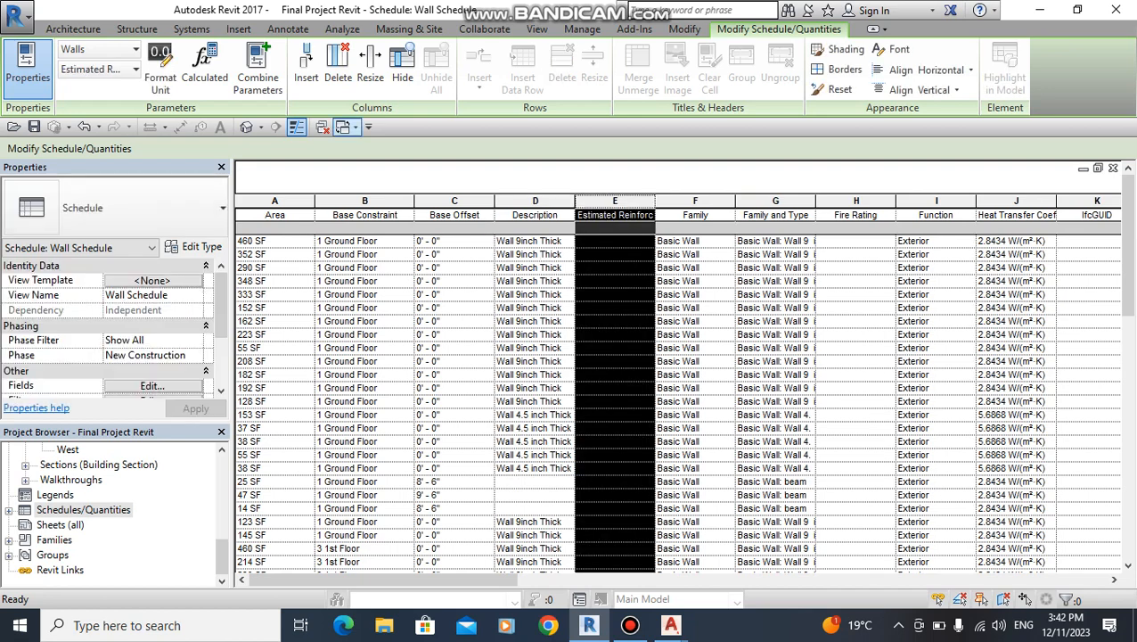
{"action": "left_click", "coordinate": [338, 67]}
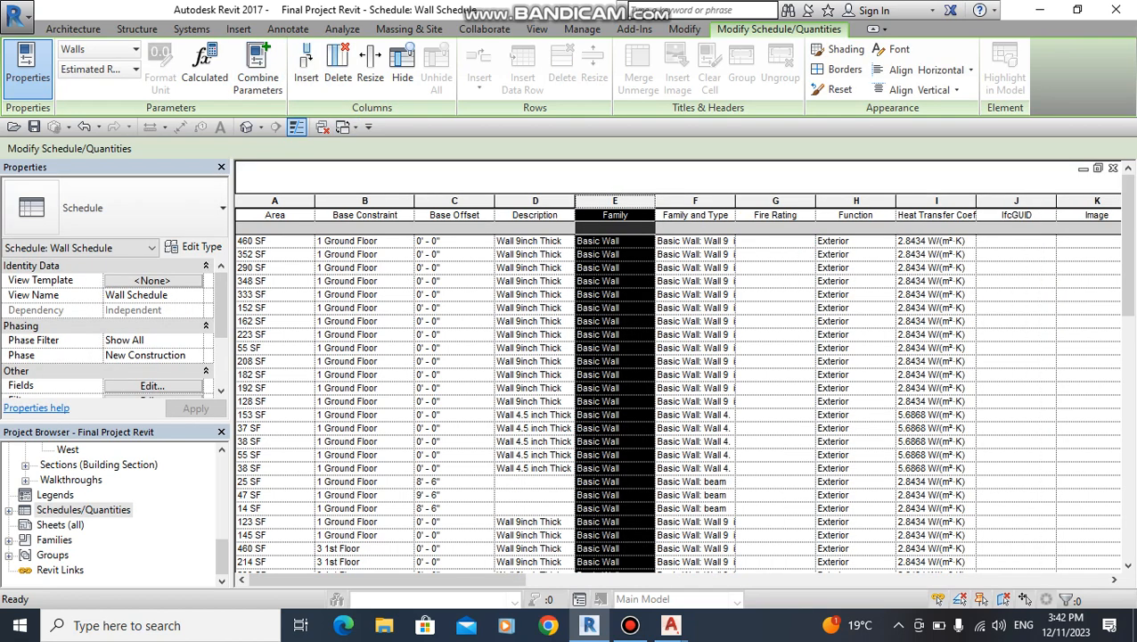
Step: Review the Family entries down the wall schedule and delete the Family column
{"action": "left_click", "coordinate": [615, 241]}
{"action": "scroll", "coordinate": [615, 250], "scroll_direction": "down", "scroll_amount": 15}
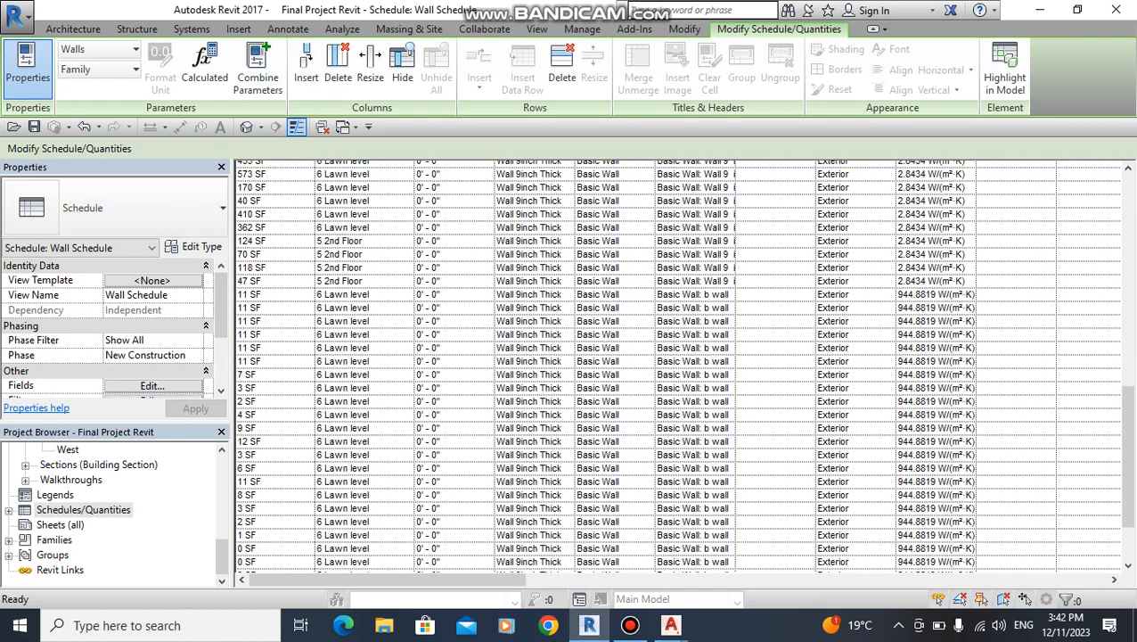
{"action": "scroll", "coordinate": [683, 365], "scroll_direction": "up", "scroll_amount": 20}
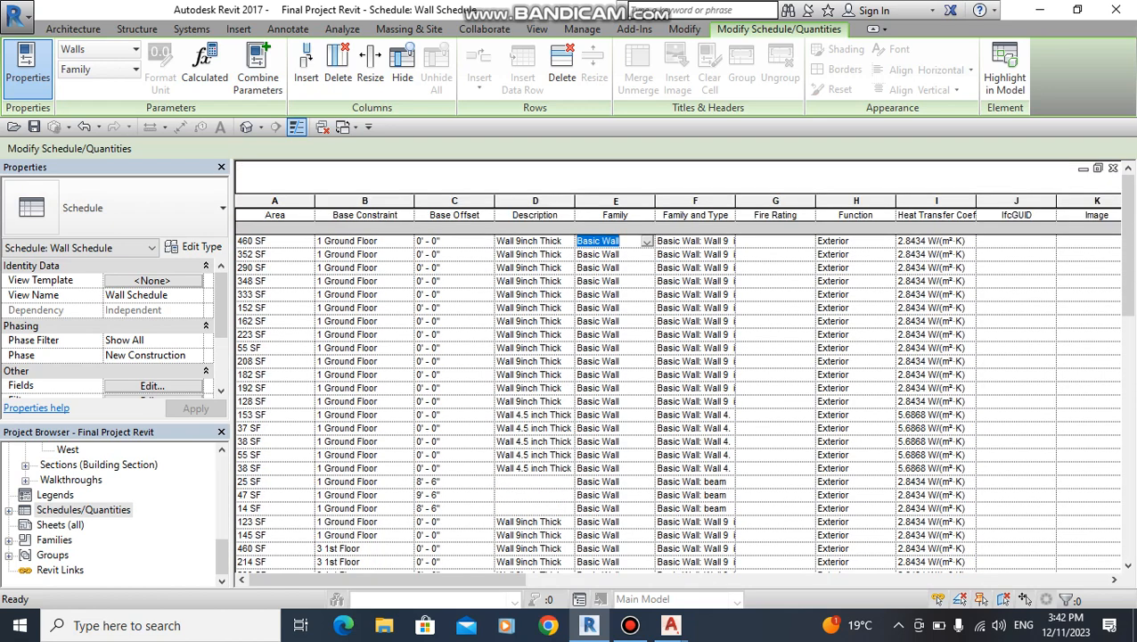
{"action": "left_click", "coordinate": [615, 200]}
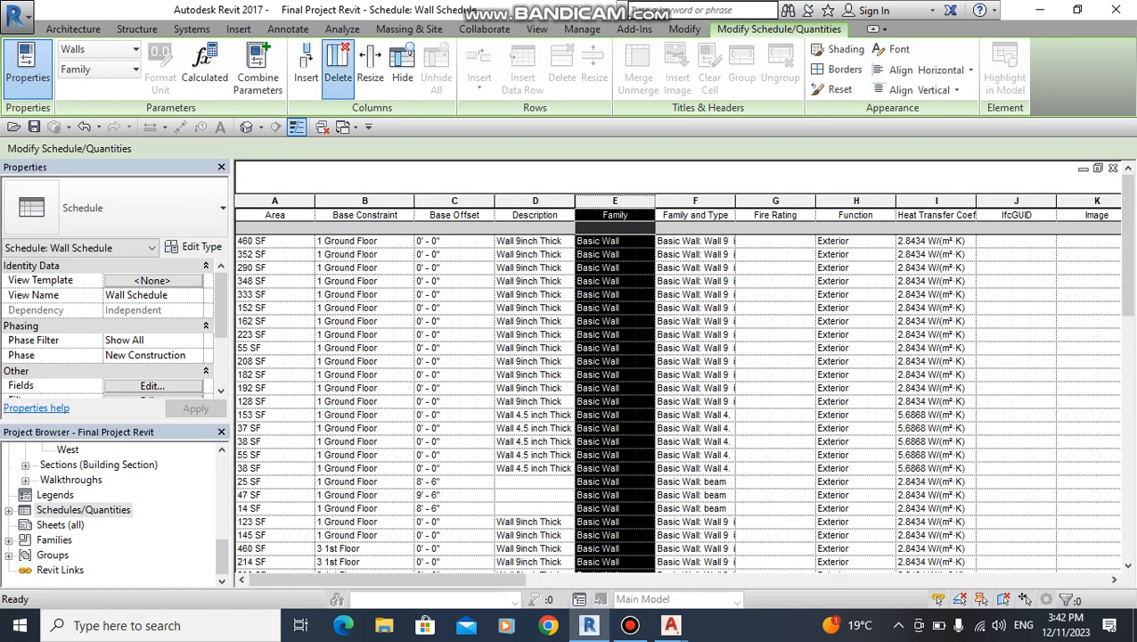
{"action": "left_click", "coordinate": [337, 67]}
Step: Widen the Family and Type column to read its entries, and delete all columns from Family and Type through Image
{"action": "left_click_drag", "start_coordinate": [656, 215], "coordinate": [685, 215]}
{"action": "left_click", "coordinate": [647, 254]}
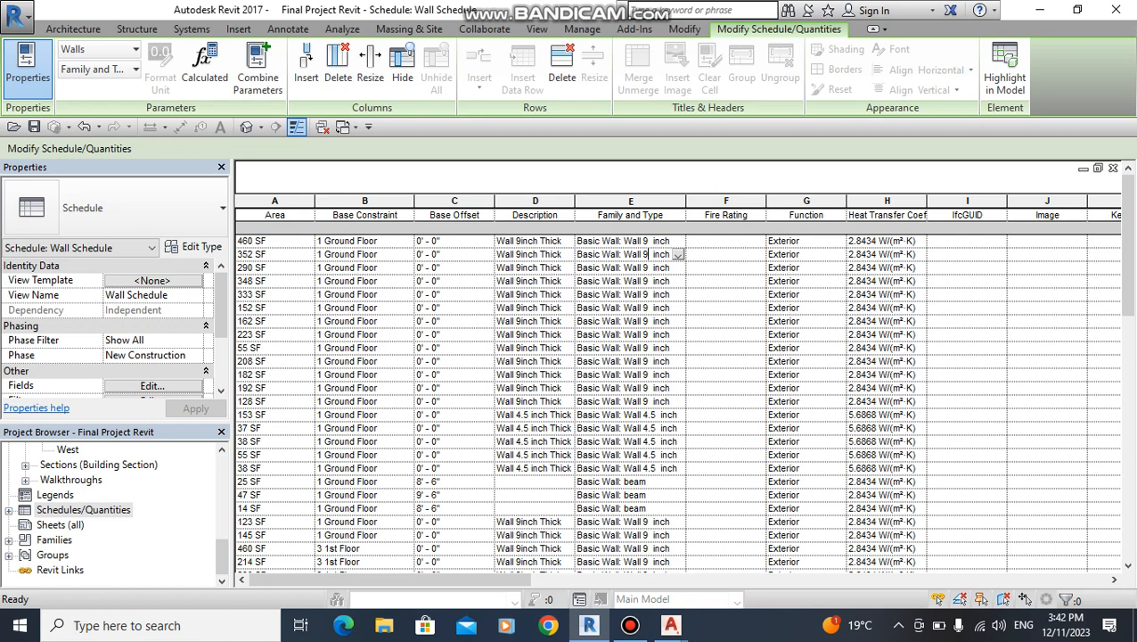
{"action": "left_click", "coordinate": [727, 201]}
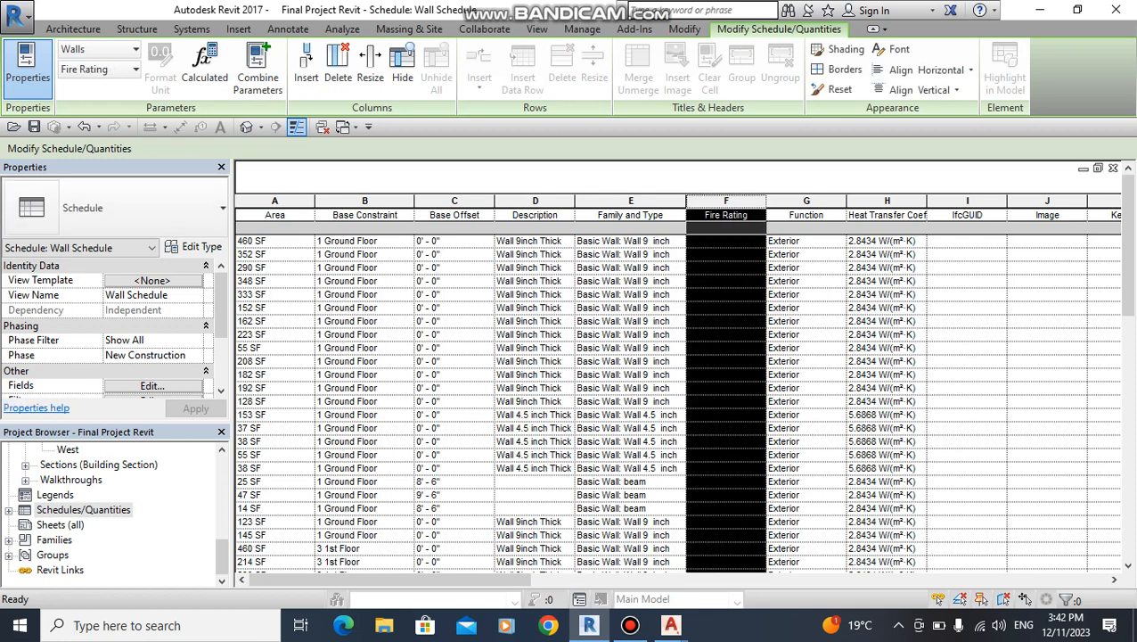
{"action": "left_click", "coordinate": [806, 201]}
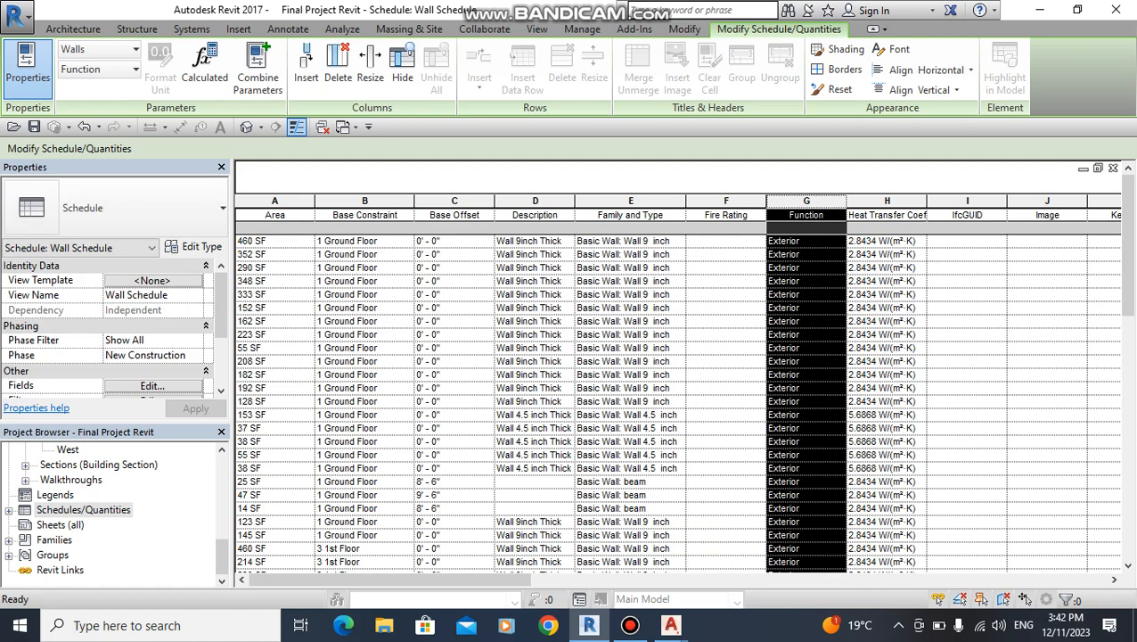
{"action": "left_click_drag", "start_coordinate": [631, 202], "coordinate": [1048, 202]}
{"action": "left_click", "coordinate": [338, 67]}
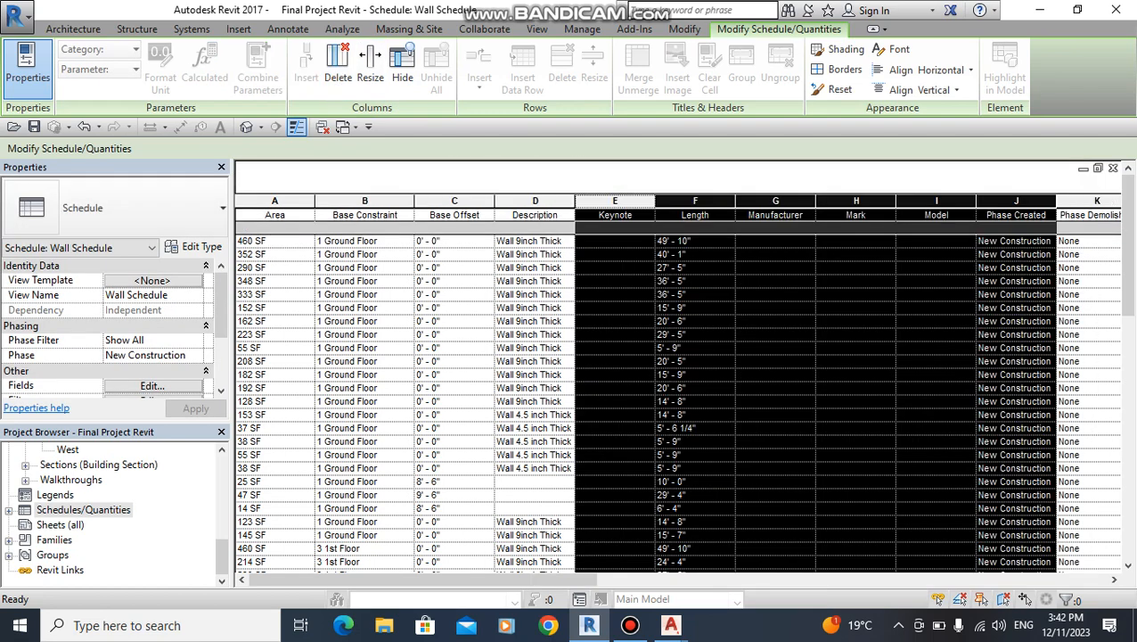
Step: Delete the Keynote column and all columns from Manufacturer through Roughness, keeping the Length column
{"action": "left_click", "coordinate": [615, 202]}
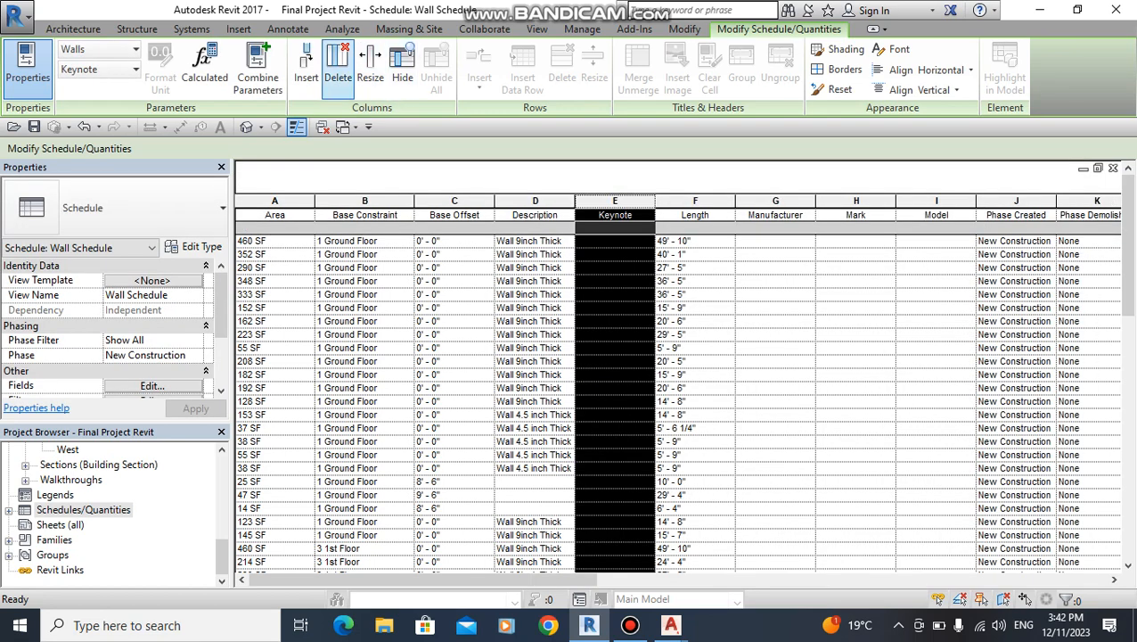
{"action": "left_click", "coordinate": [338, 67]}
{"action": "left_click", "coordinate": [338, 67]}
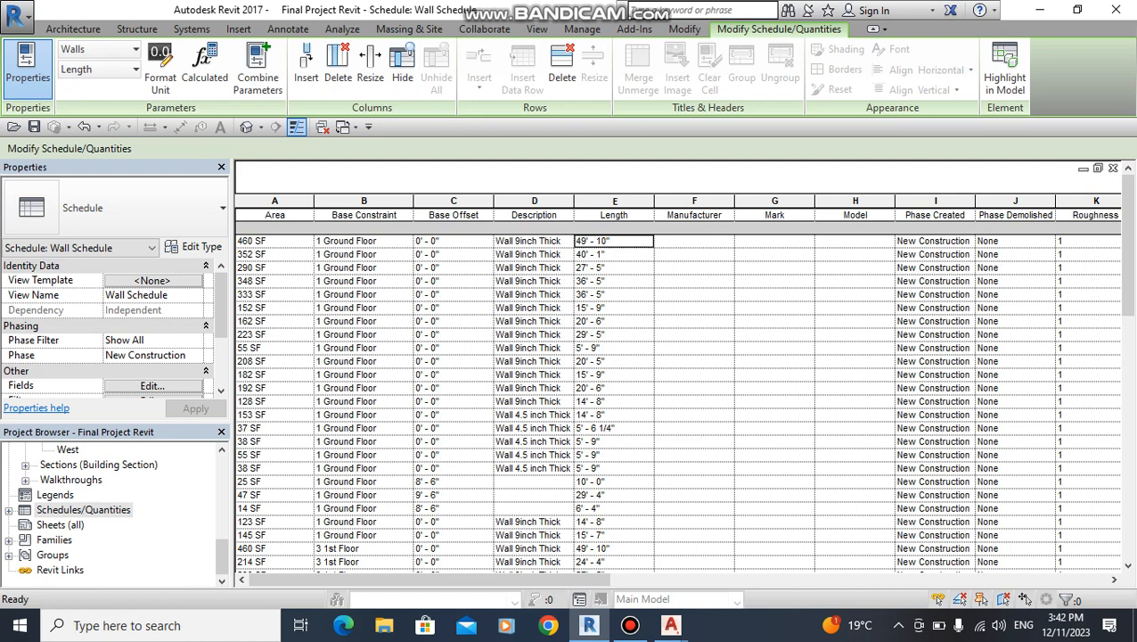
{"action": "left_click_drag", "start_coordinate": [694, 201], "coordinate": [1097, 201]}
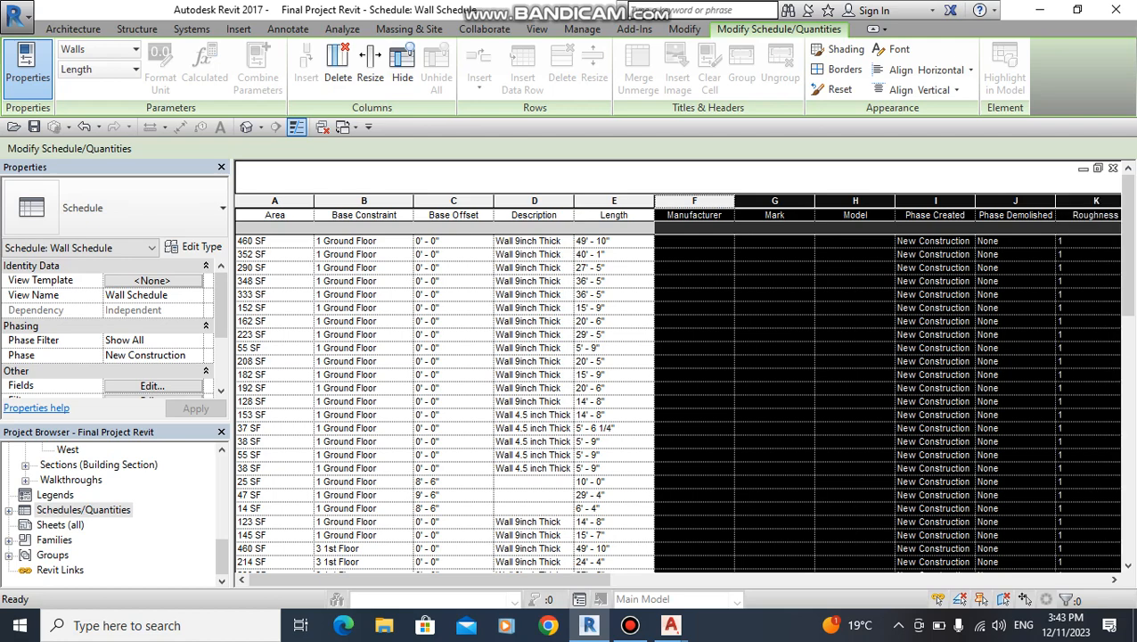
{"action": "left_click", "coordinate": [337, 65]}
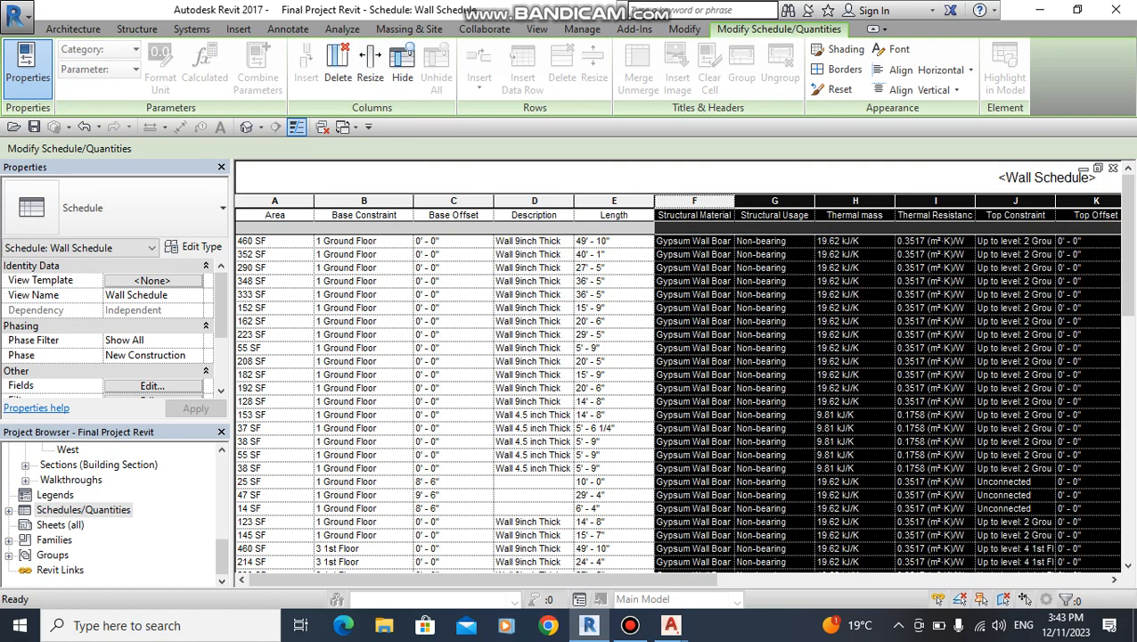
Step: Widen the Structural Material column to review its entries, and delete all columns from Structural Material through Thermal Resistance
{"action": "left_click", "coordinate": [693, 241]}
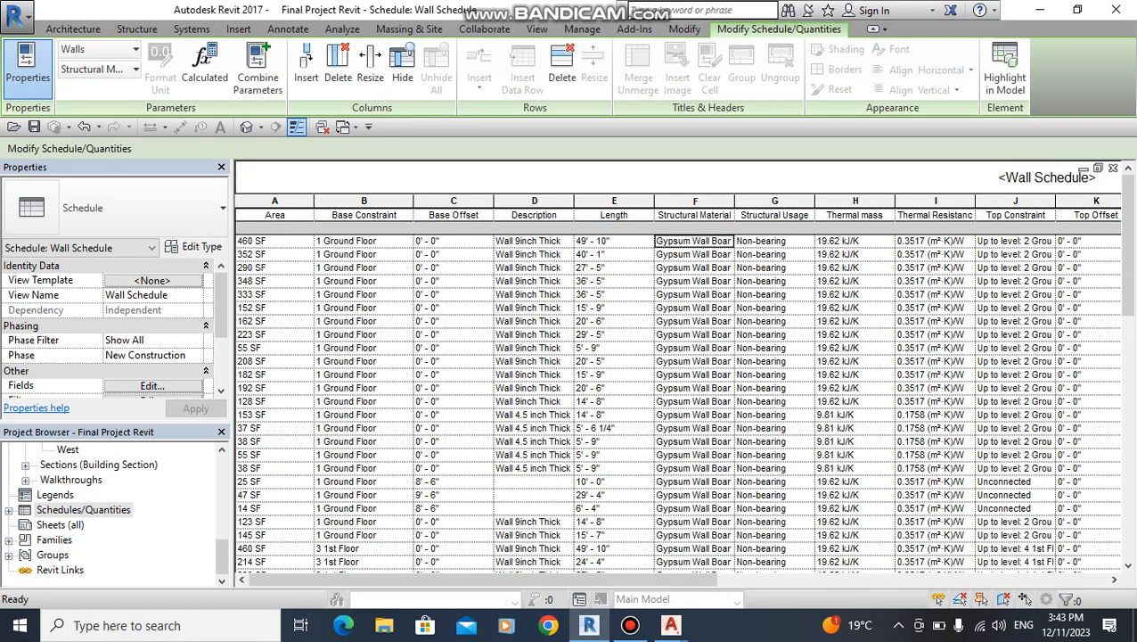
{"action": "left_click_drag", "start_coordinate": [733, 208], "coordinate": [753, 207]}
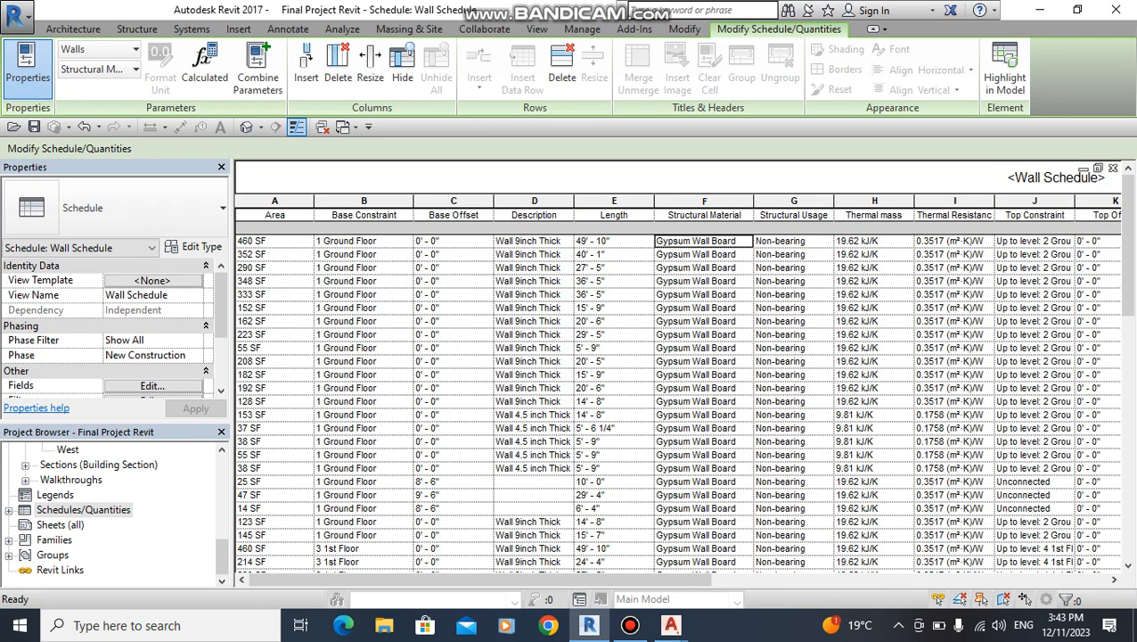
{"action": "scroll", "coordinate": [683, 365], "scroll_direction": "down", "scroll_amount": 15}
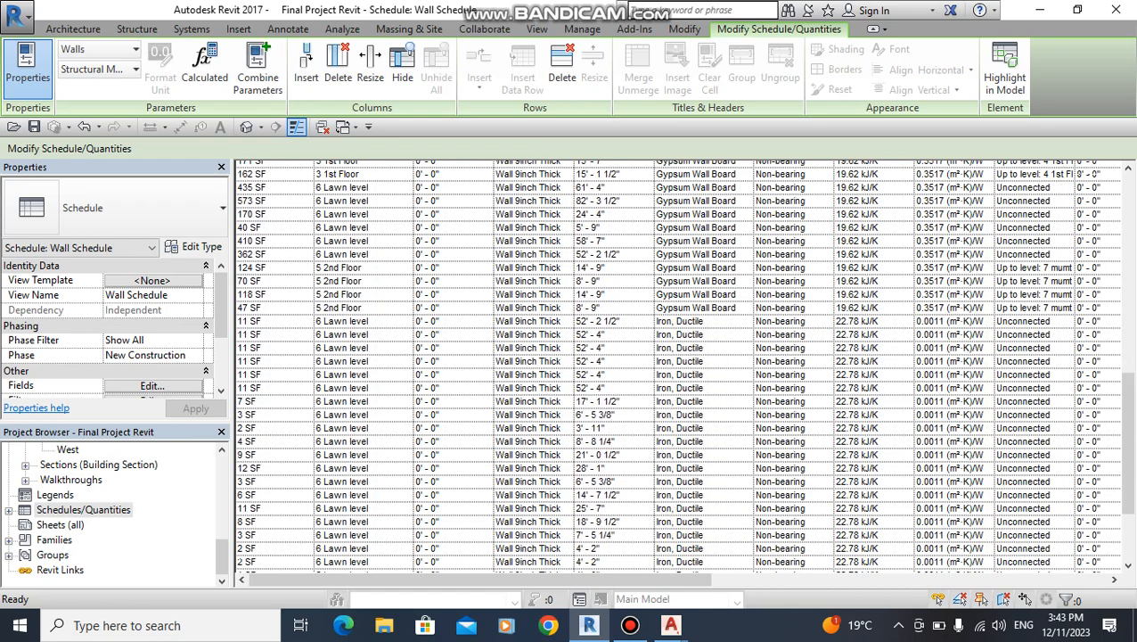
{"action": "scroll", "coordinate": [683, 366], "scroll_direction": "up", "scroll_amount": 10}
{"action": "scroll", "coordinate": [684, 366], "scroll_direction": "down", "scroll_amount": 15}
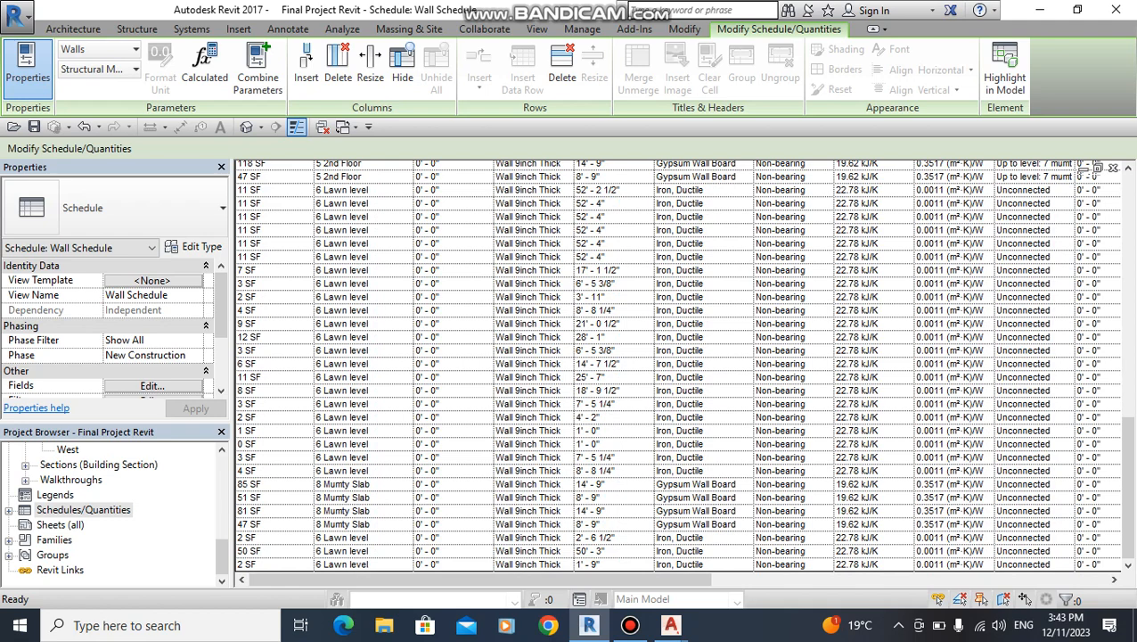
{"action": "scroll", "coordinate": [677, 366], "scroll_direction": "up", "scroll_amount": 18}
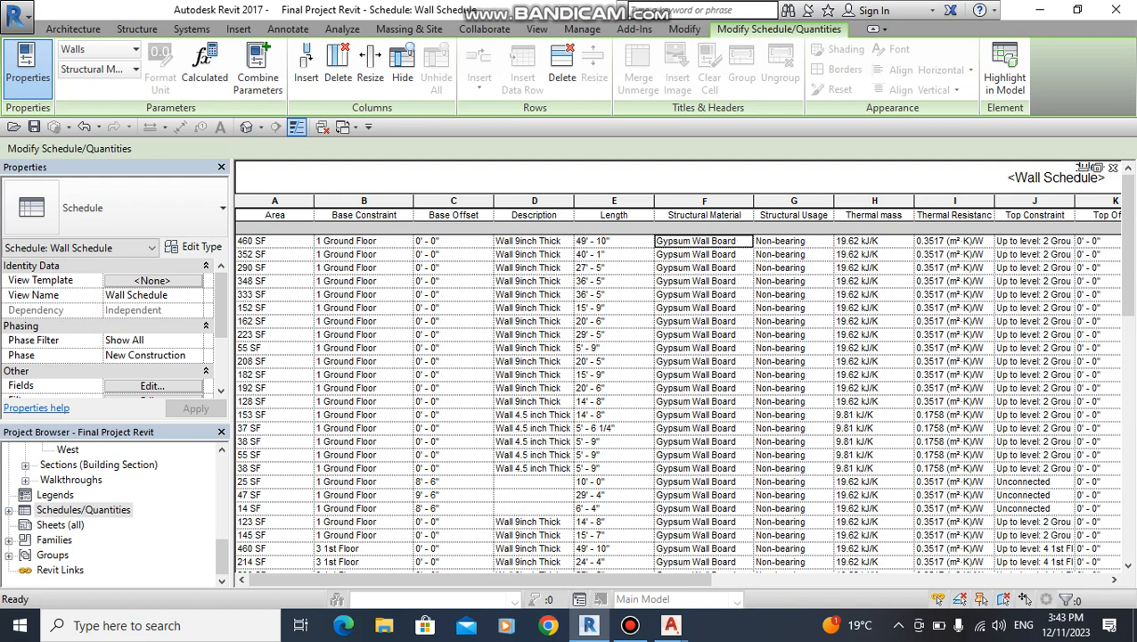
{"action": "left_click_drag", "start_coordinate": [704, 202], "coordinate": [784, 202]}
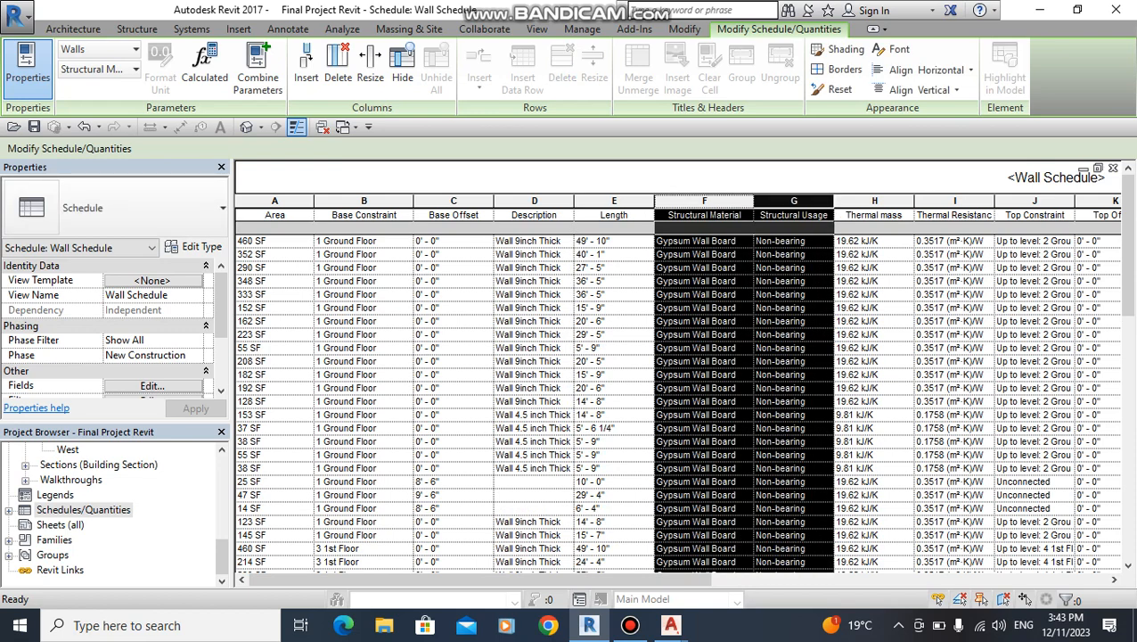
{"action": "left_click_drag", "start_coordinate": [794, 201], "coordinate": [955, 201]}
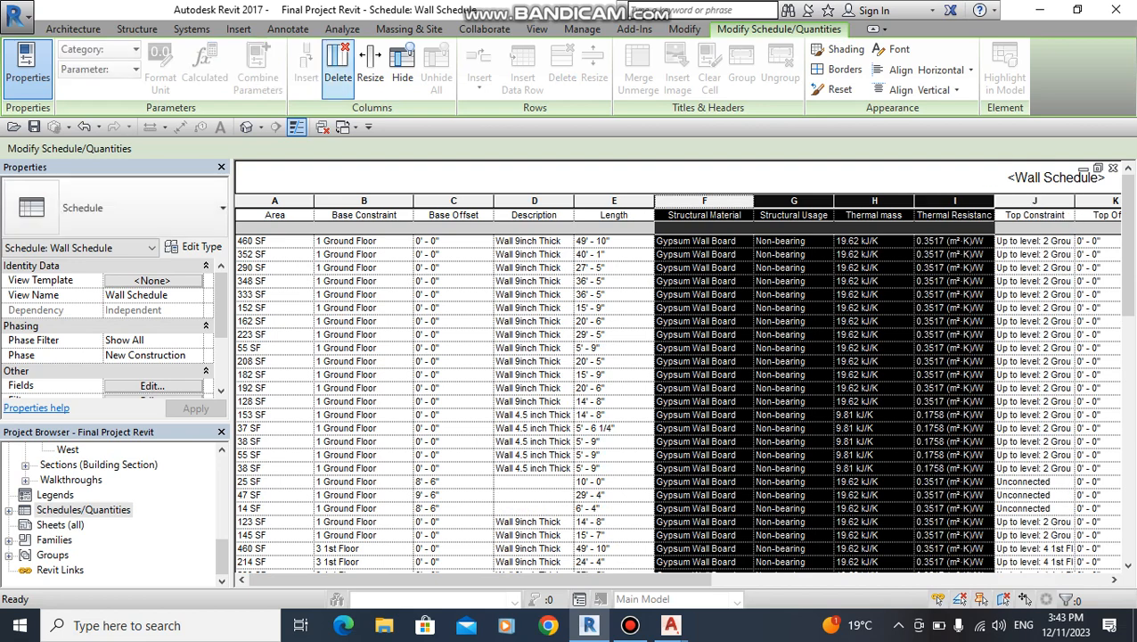
{"action": "left_click", "coordinate": [337, 64]}
Step: Widen the Top Constraint column to read its full entries, and delete the Base Constraint and Top Constraint columns
{"action": "left_click", "coordinate": [695, 241]}
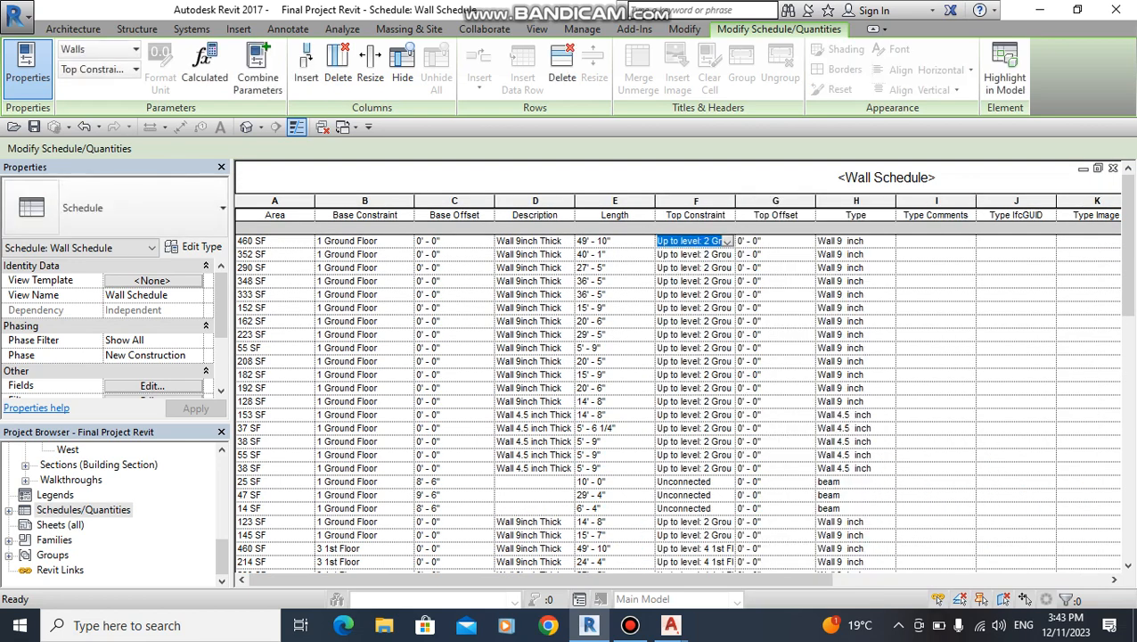
{"action": "left_click_drag", "start_coordinate": [735, 201], "coordinate": [752, 201]}
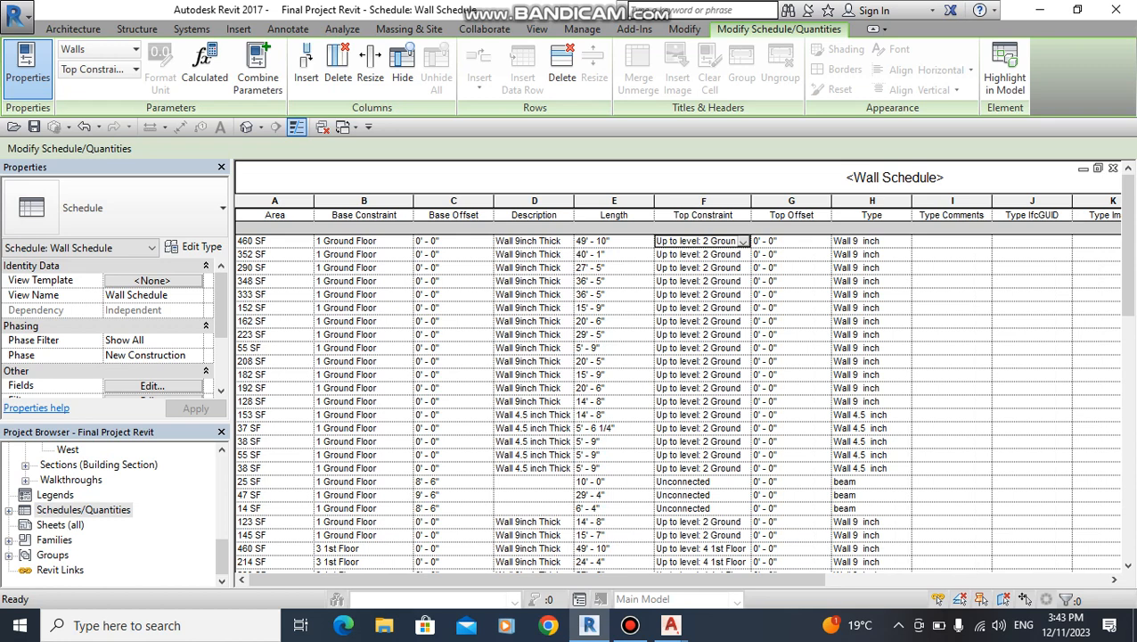
{"action": "left_click_drag", "start_coordinate": [752, 215], "coordinate": [824, 214]}
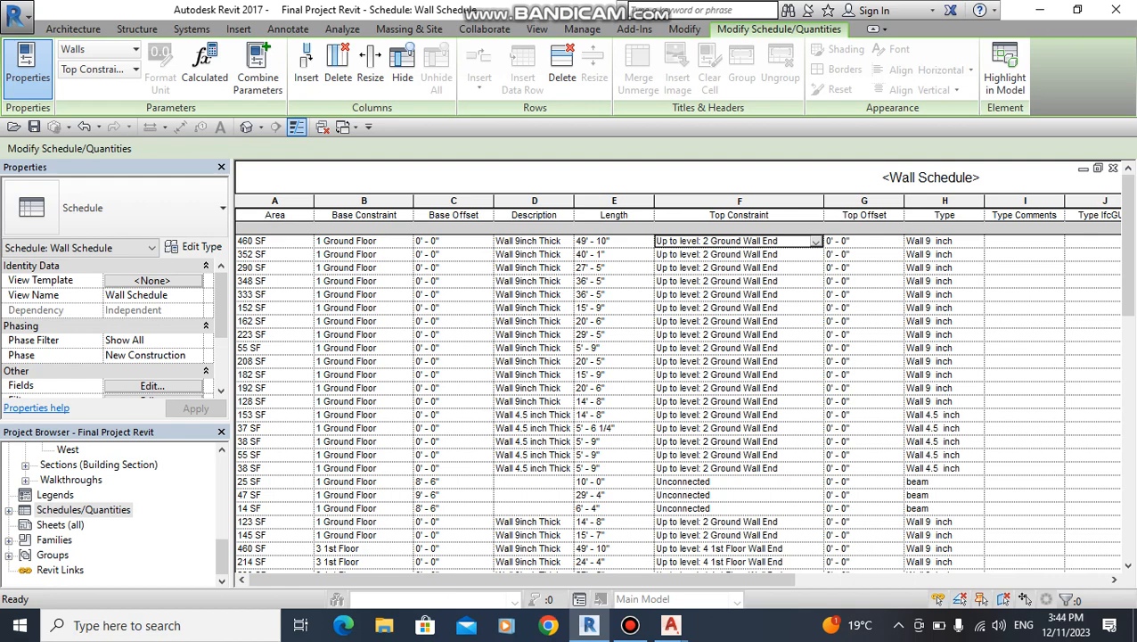
{"action": "left_click", "coordinate": [364, 201]}
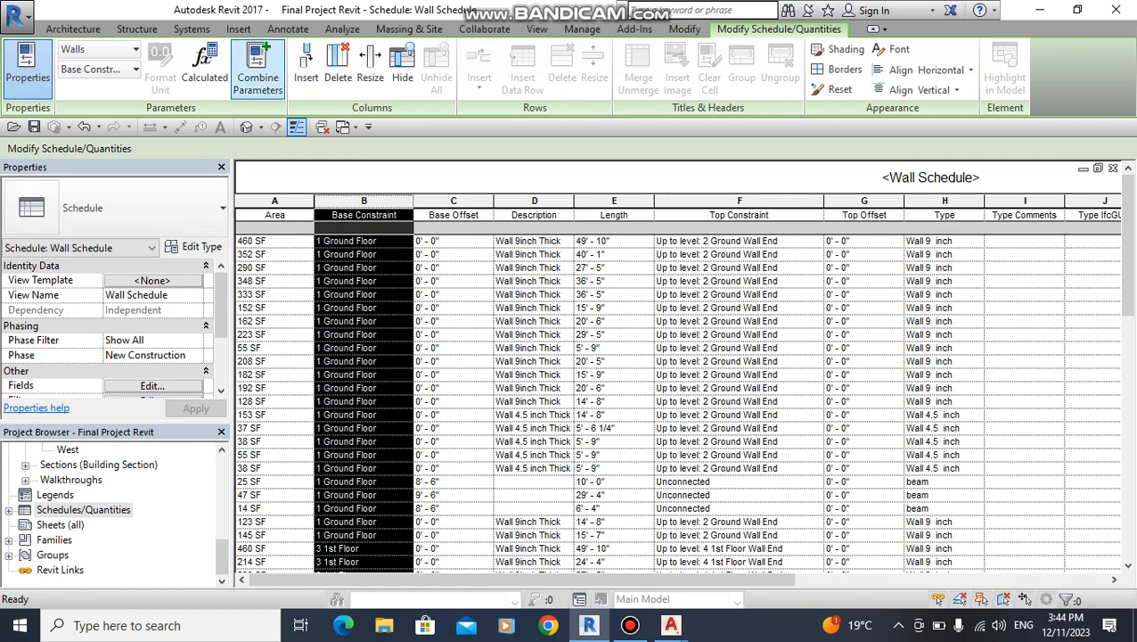
{"action": "left_click", "coordinate": [338, 67]}
{"action": "left_click", "coordinate": [640, 201]}
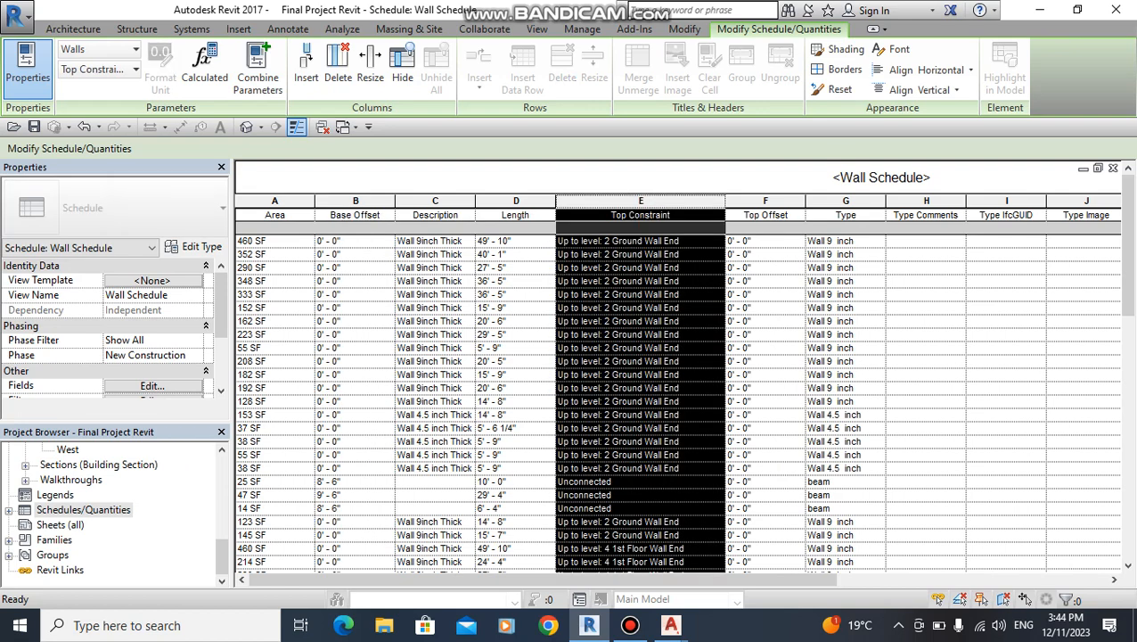
{"action": "left_click", "coordinate": [337, 67]}
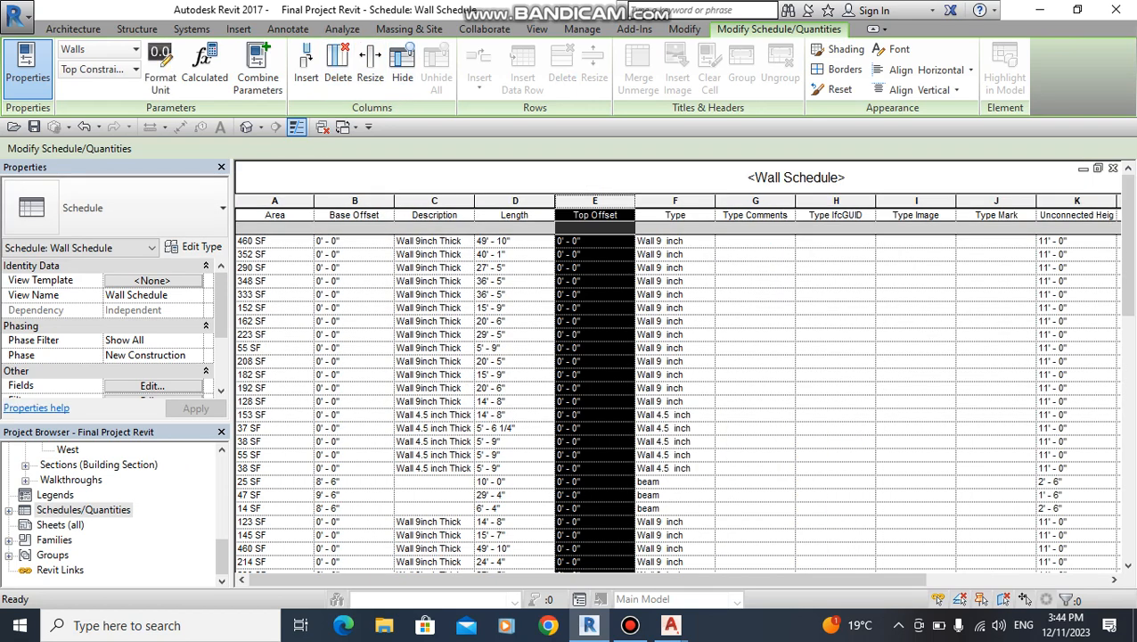
Step: Review the Top Offset entries down the wall schedule and delete the Top Offset column
{"action": "left_click", "coordinate": [577, 254]}
{"action": "scroll", "coordinate": [577, 254], "scroll_direction": "down", "scroll_amount": 17}
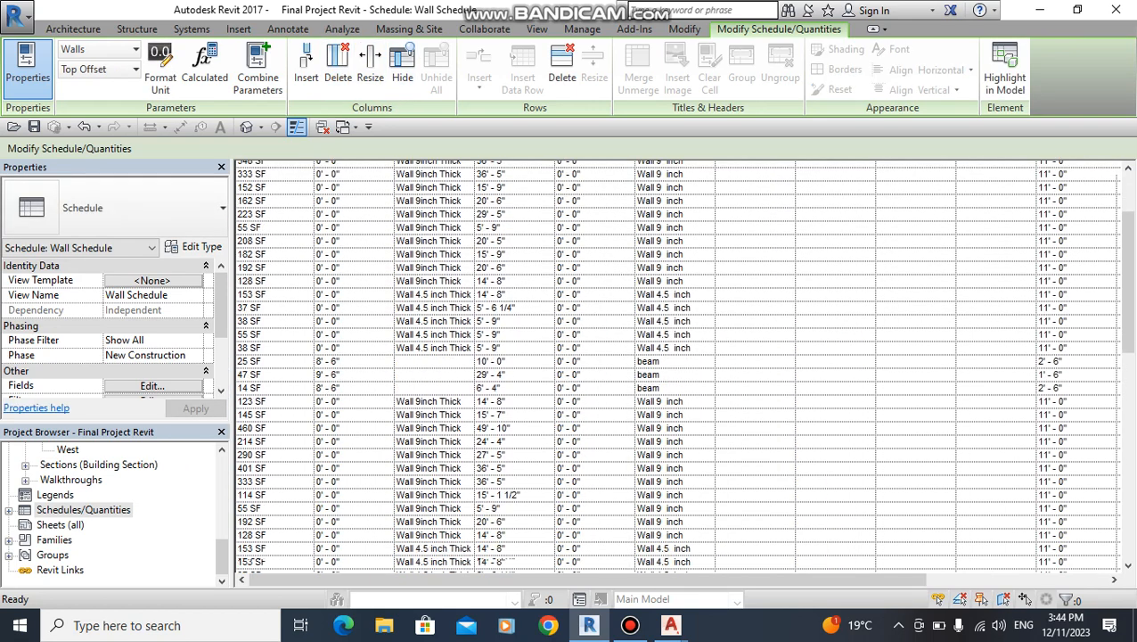
{"action": "scroll", "coordinate": [677, 366], "scroll_direction": "up", "scroll_amount": 10}
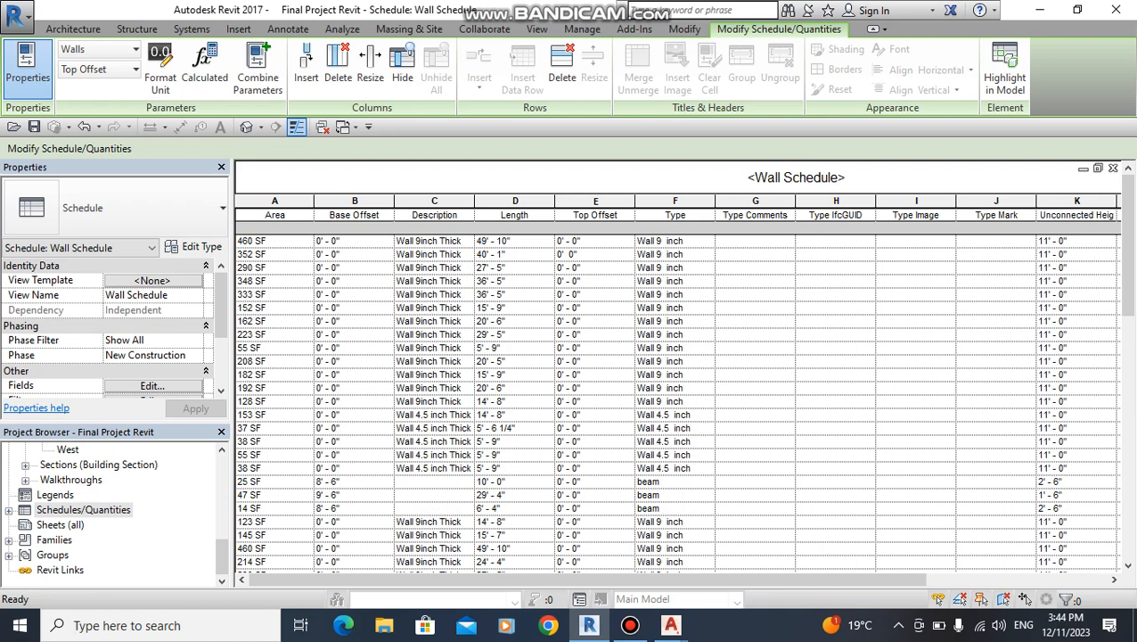
{"action": "left_click", "coordinate": [595, 201]}
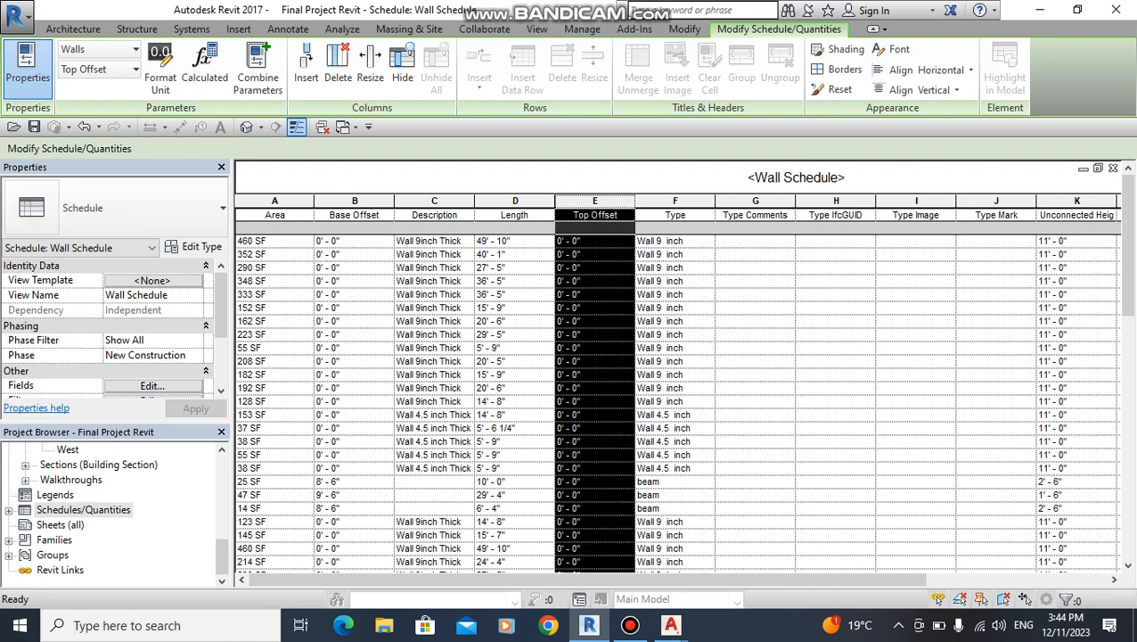
{"action": "left_click", "coordinate": [338, 64]}
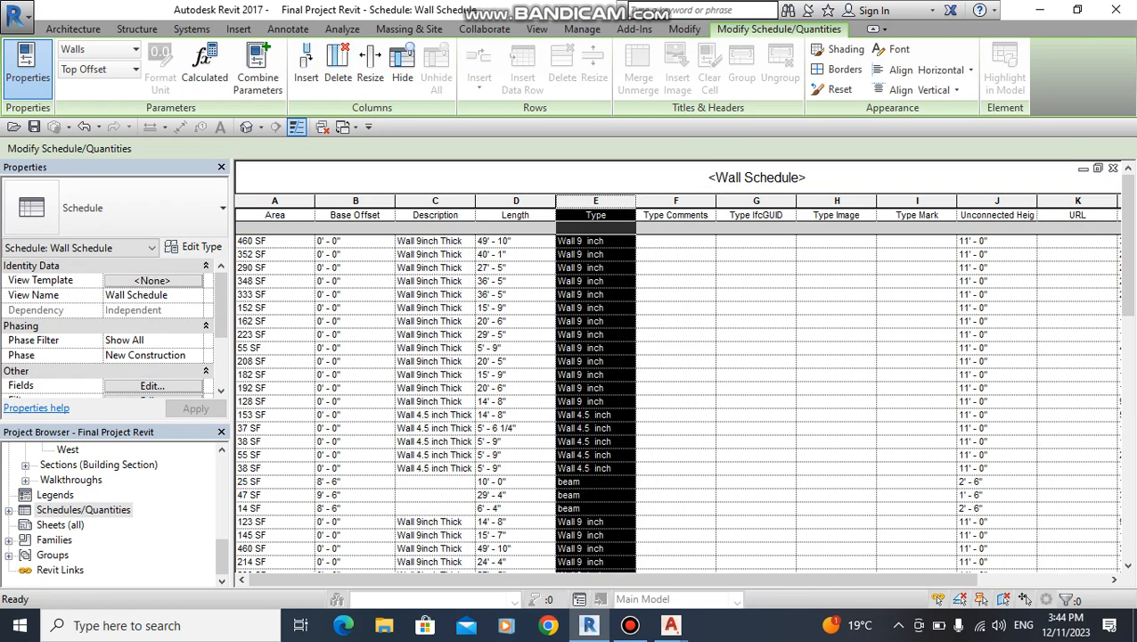
Step: Check the wall Type entries and delete the Description column, which repeats the same information
{"action": "left_click", "coordinate": [603, 241]}
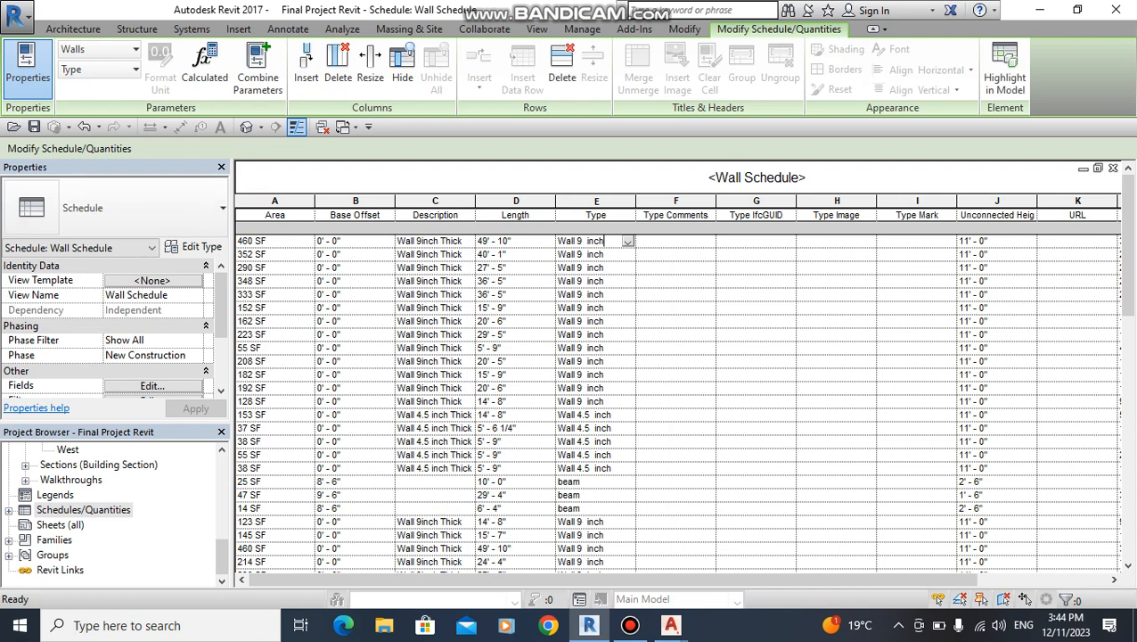
{"action": "left_click", "coordinate": [435, 201]}
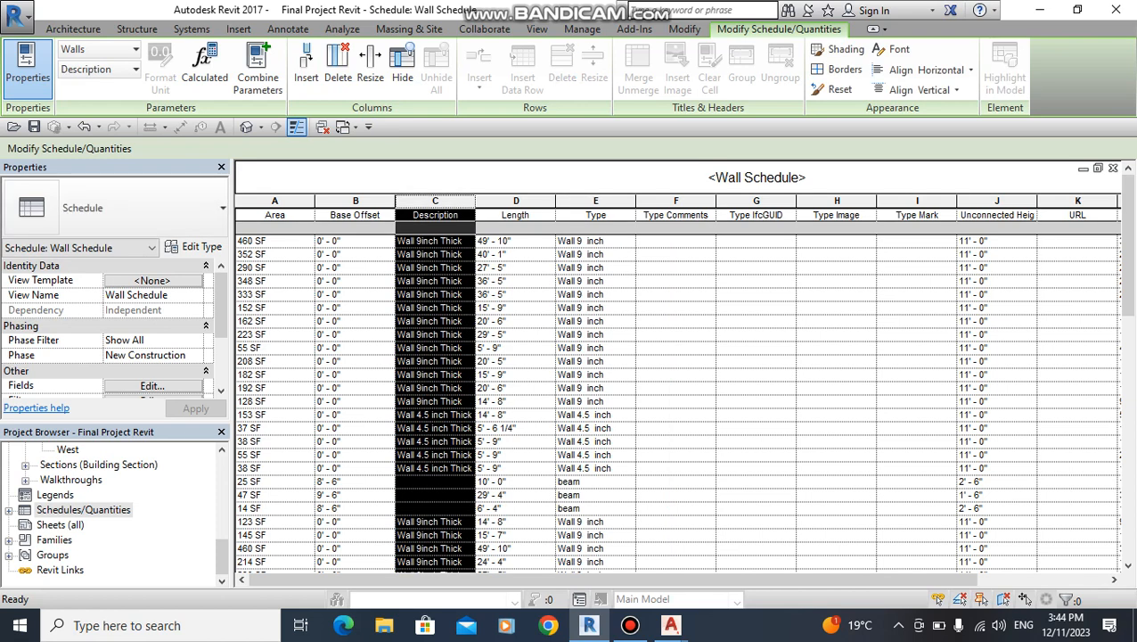
{"action": "left_click", "coordinate": [338, 64]}
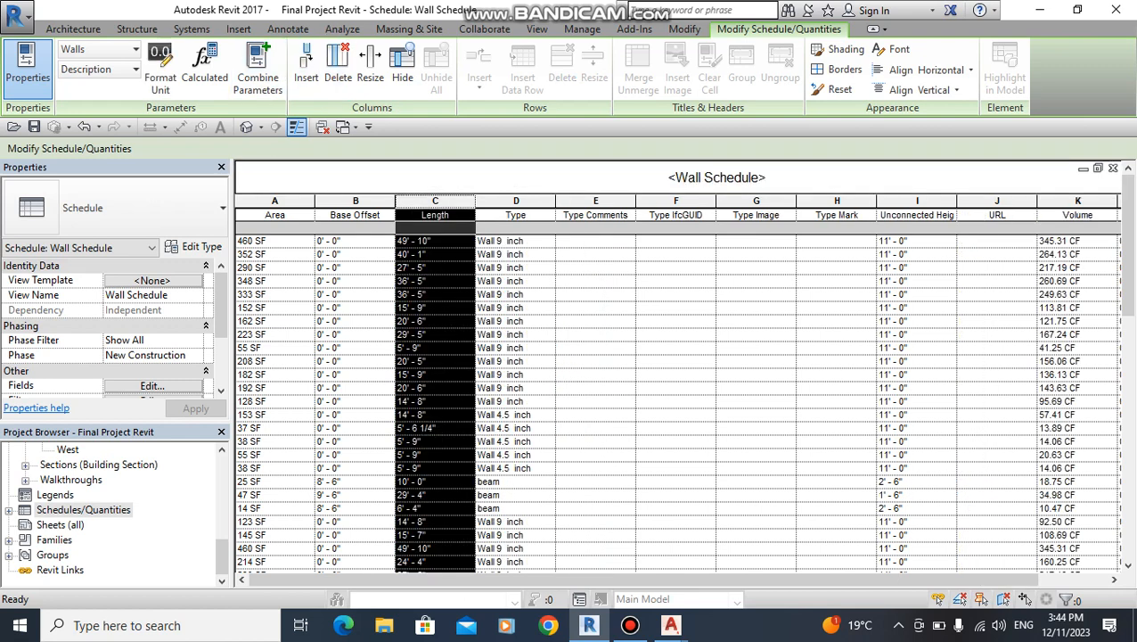
Step: Delete the Type Comments, Type IfcGUID, Type Image and Type Mark columns, and widen the Unconnected Height column to fit its heading
{"action": "left_click", "coordinate": [517, 241]}
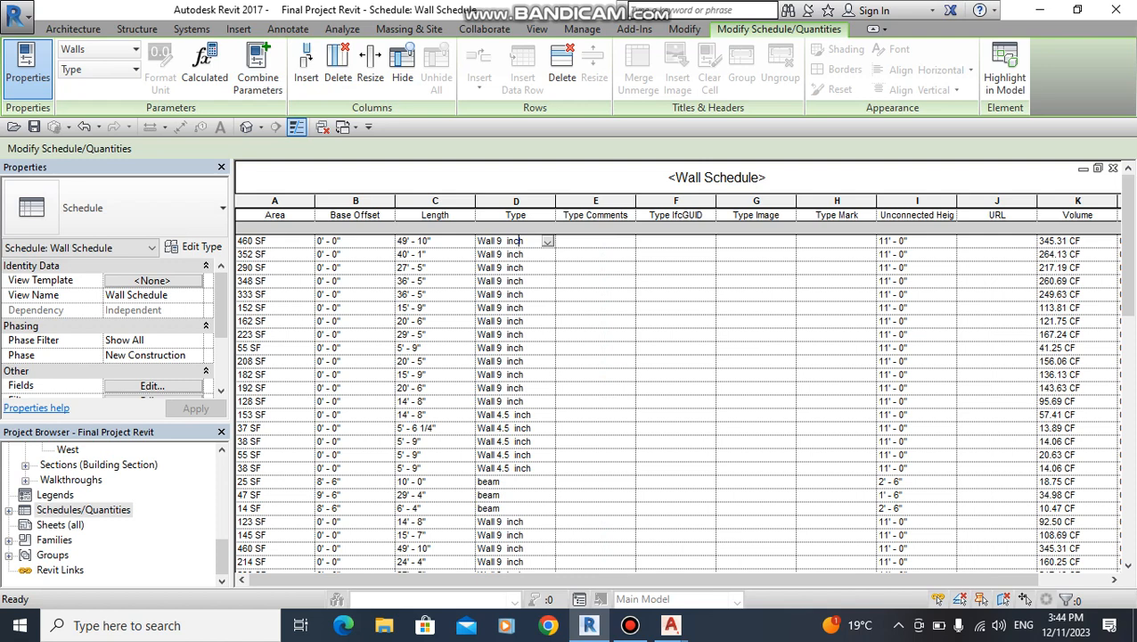
{"action": "left_click_drag", "start_coordinate": [595, 201], "coordinate": [837, 200]}
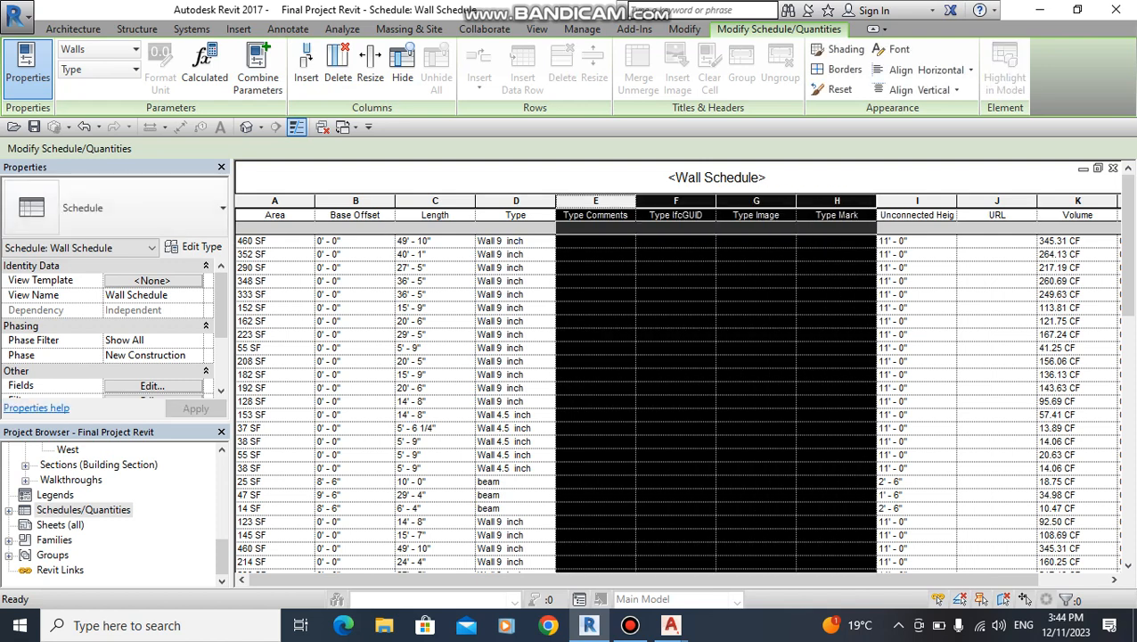
{"action": "left_click", "coordinate": [337, 66]}
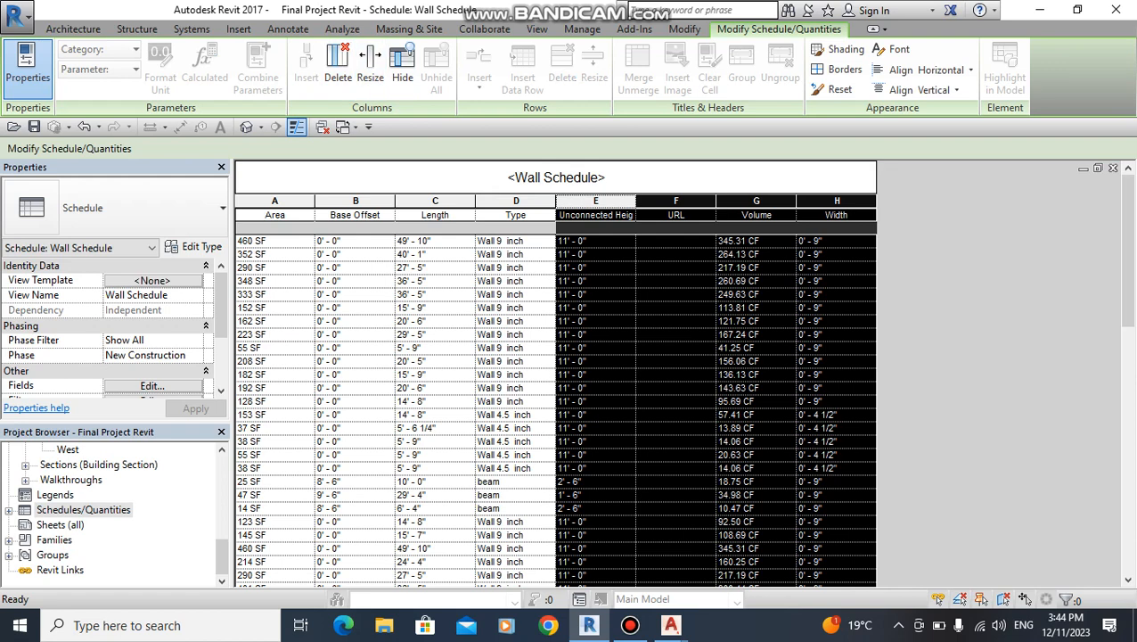
{"action": "left_click", "coordinate": [595, 240]}
{"action": "left_click_drag", "start_coordinate": [636, 202], "coordinate": [650, 201]}
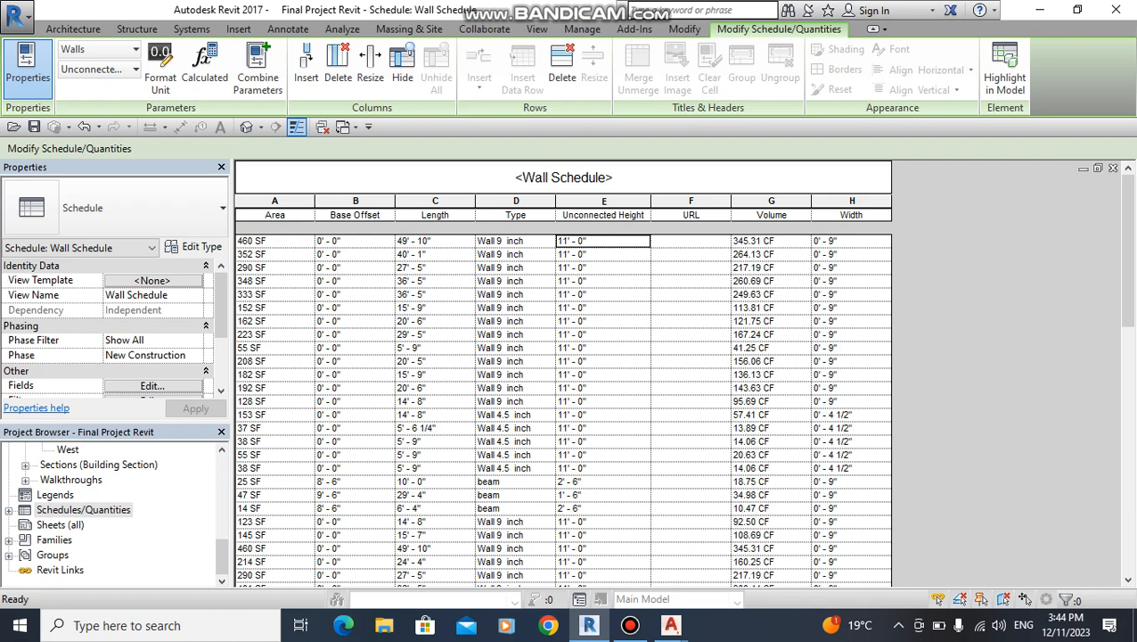
Step: Delete the URL column from the wall schedule
{"action": "left_click", "coordinate": [691, 200]}
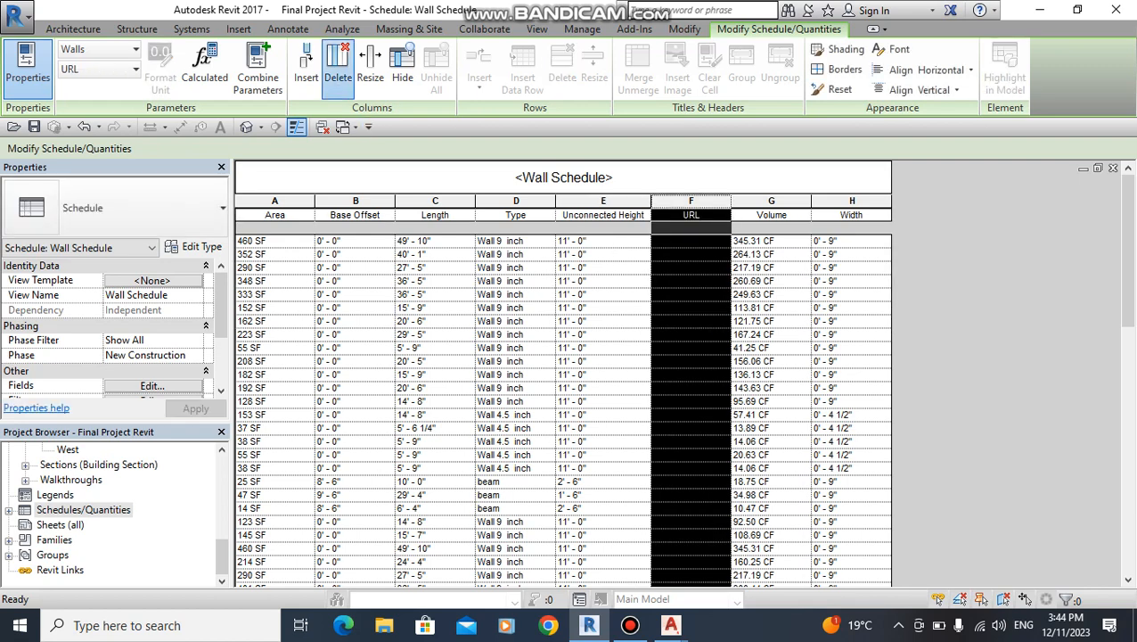
{"action": "left_click", "coordinate": [338, 67]}
{"action": "left_click", "coordinate": [774, 214]}
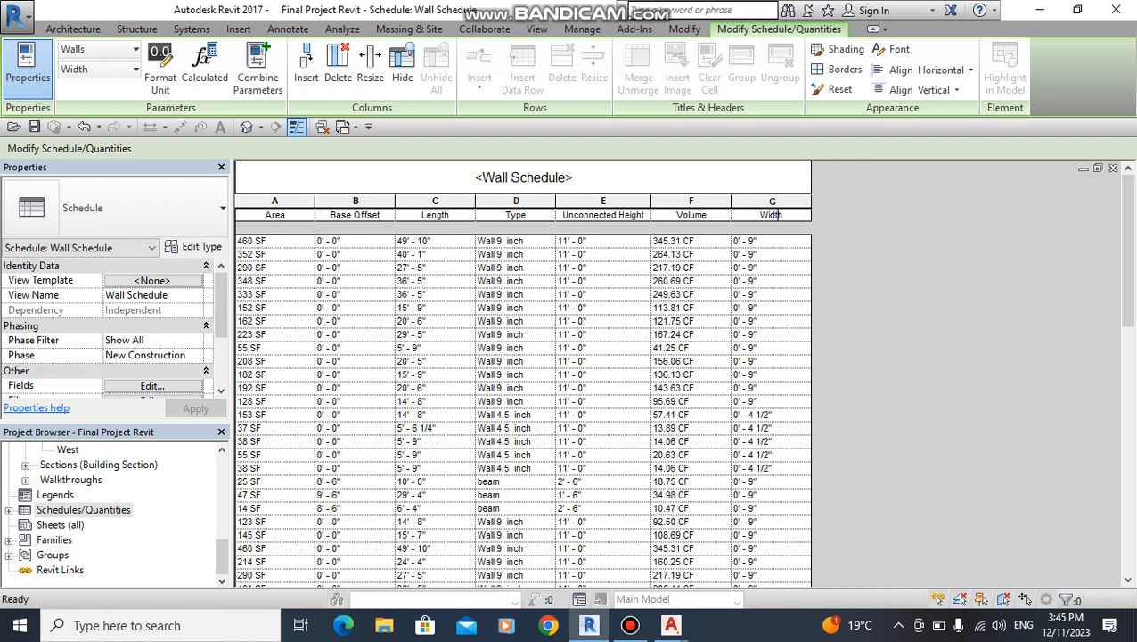
Step: Open the wall schedule's field settings and move Length to the first place in the scheduled fields order
{"action": "scroll", "coordinate": [114, 327], "scroll_direction": "down", "scroll_amount": 2}
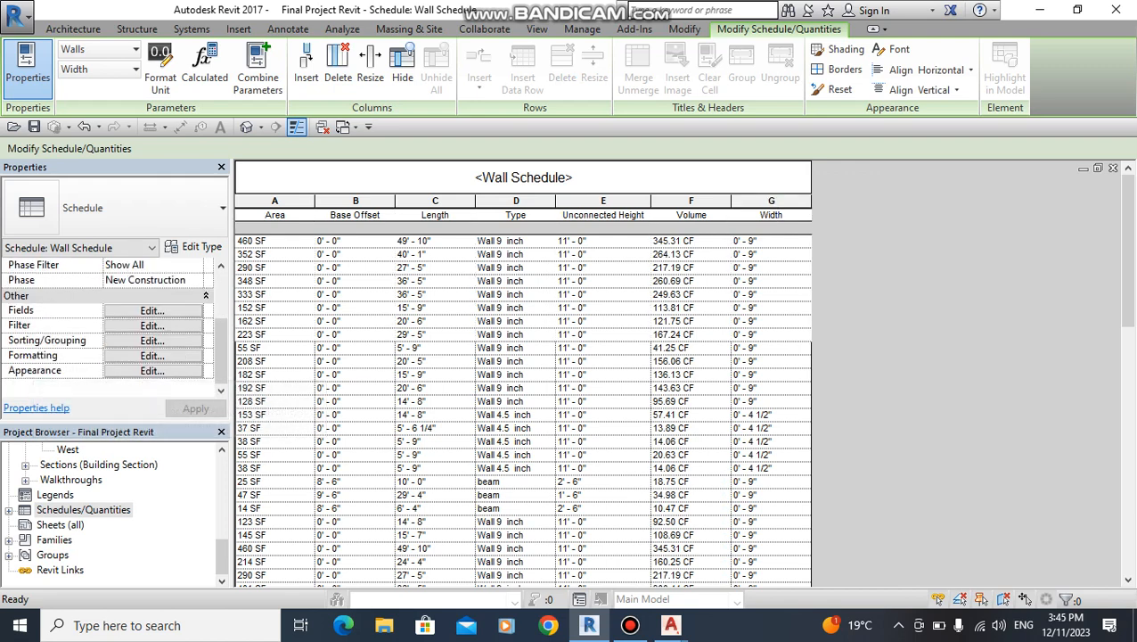
{"action": "left_click", "coordinate": [152, 310]}
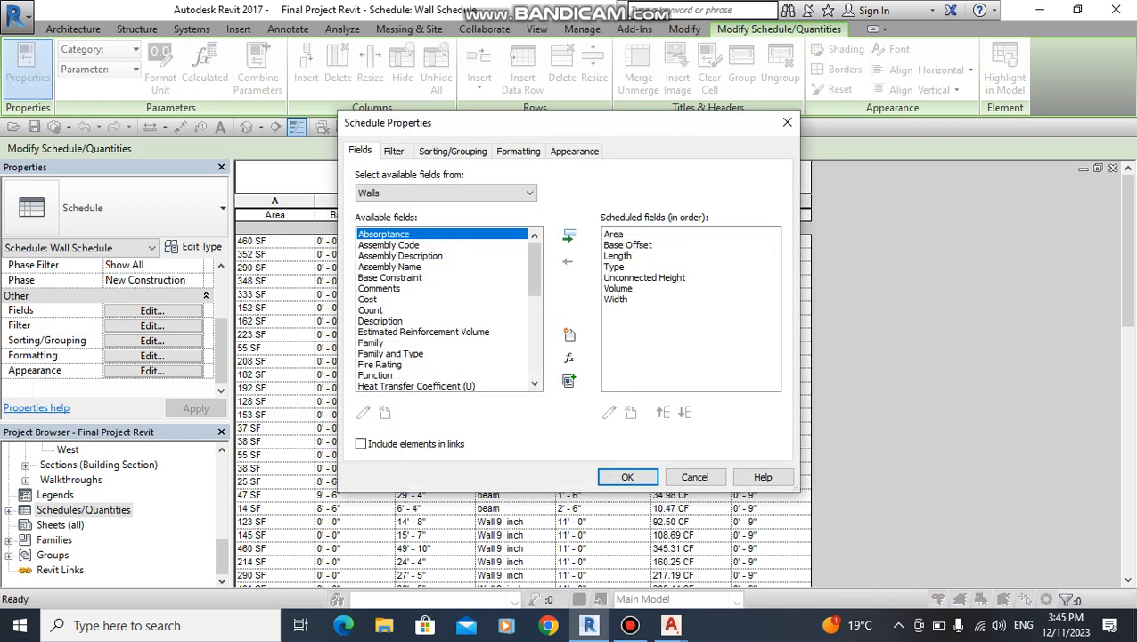
{"action": "left_click", "coordinate": [614, 235]}
{"action": "left_click", "coordinate": [628, 245]}
{"action": "left_click", "coordinate": [618, 256]}
{"action": "left_click", "coordinate": [643, 277]}
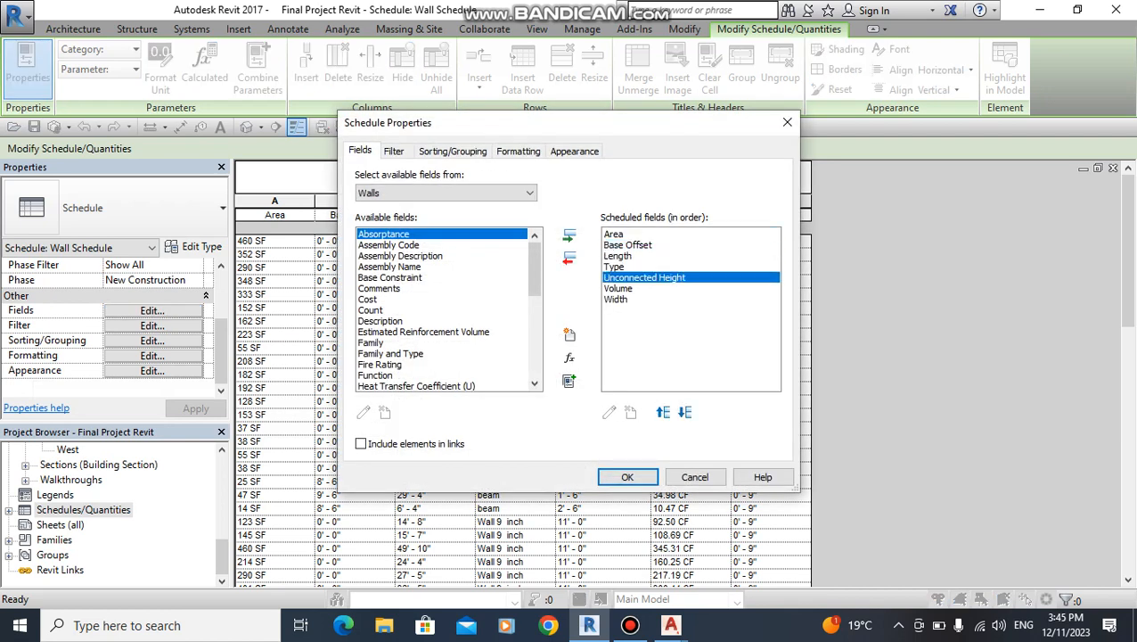
{"action": "key", "text": "Up"}
{"action": "key", "text": "Up"}
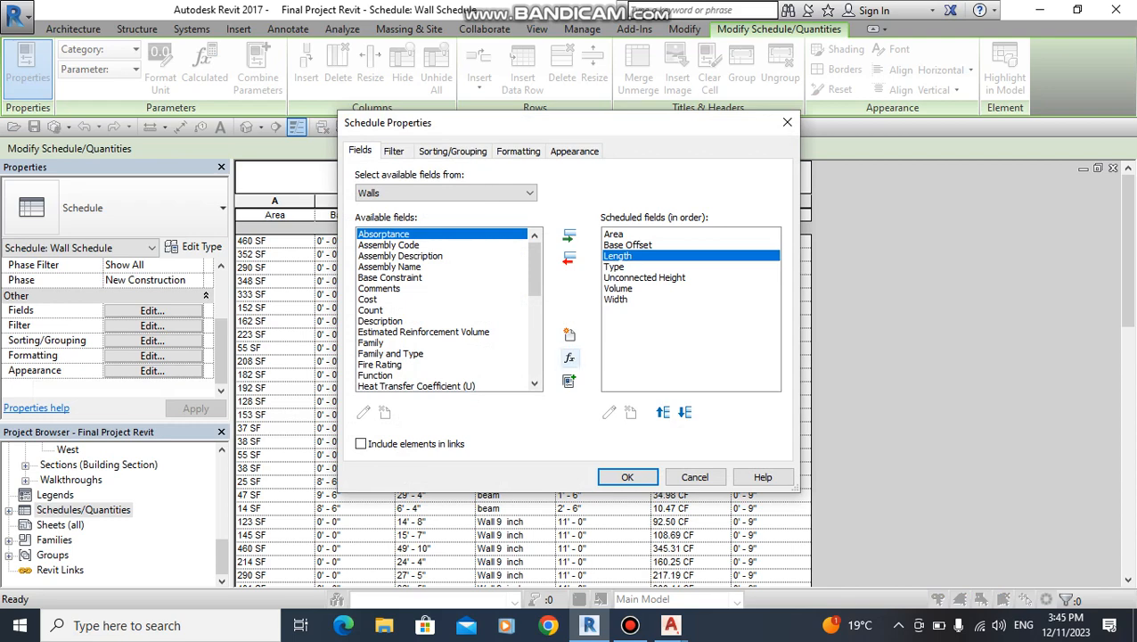
{"action": "left_click", "coordinate": [663, 412]}
{"action": "left_click", "coordinate": [664, 412]}
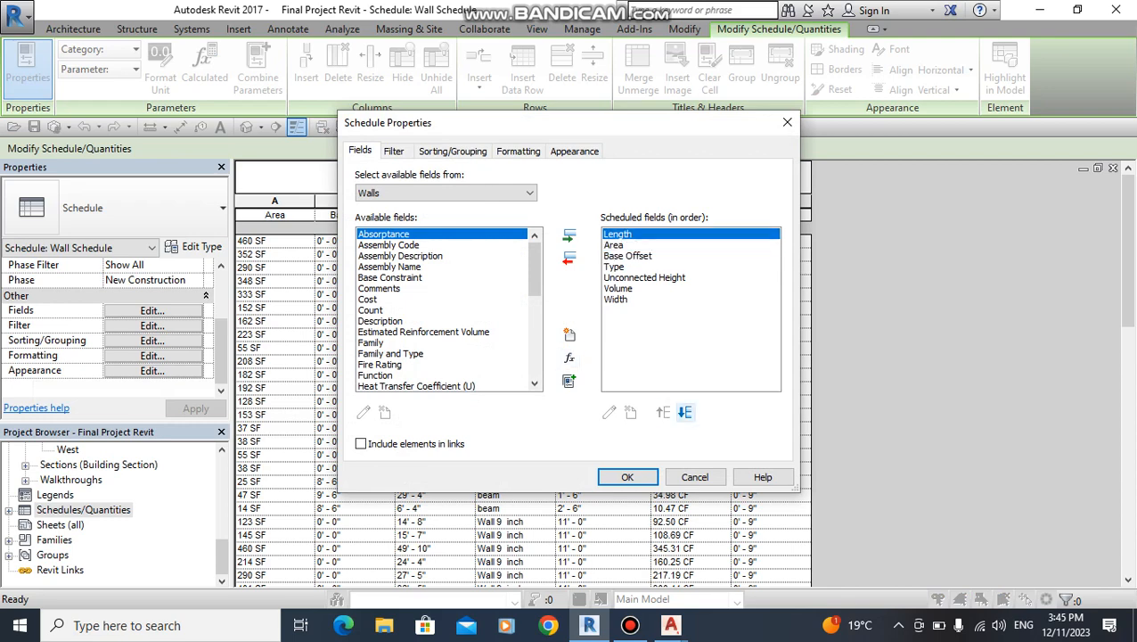
Step: Move the Width field up to second place in the scheduled fields, directly after Length
{"action": "left_click", "coordinate": [617, 298]}
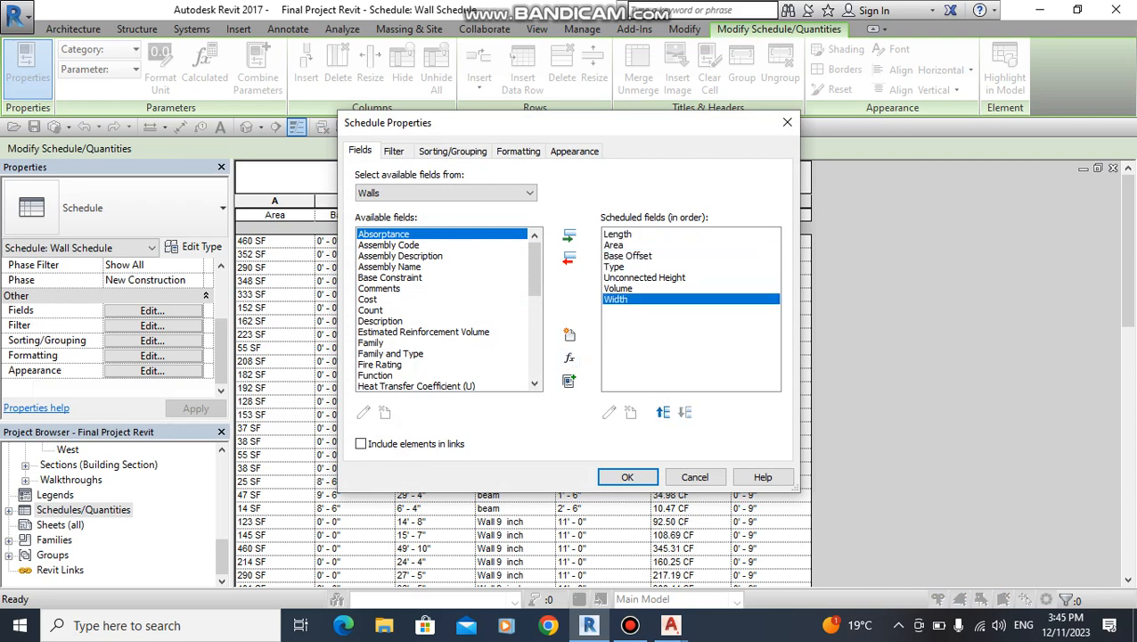
{"action": "left_click", "coordinate": [662, 412]}
{"action": "left_click", "coordinate": [662, 412]}
{"action": "left_click", "coordinate": [663, 412]}
{"action": "left_click", "coordinate": [662, 412]}
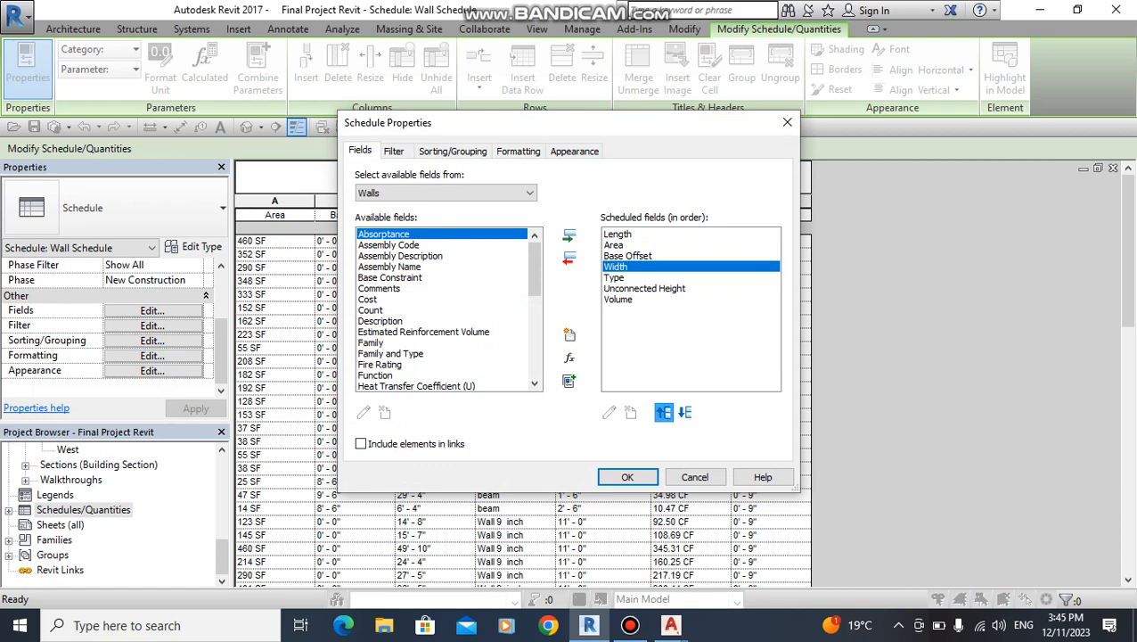
{"action": "left_click", "coordinate": [662, 412]}
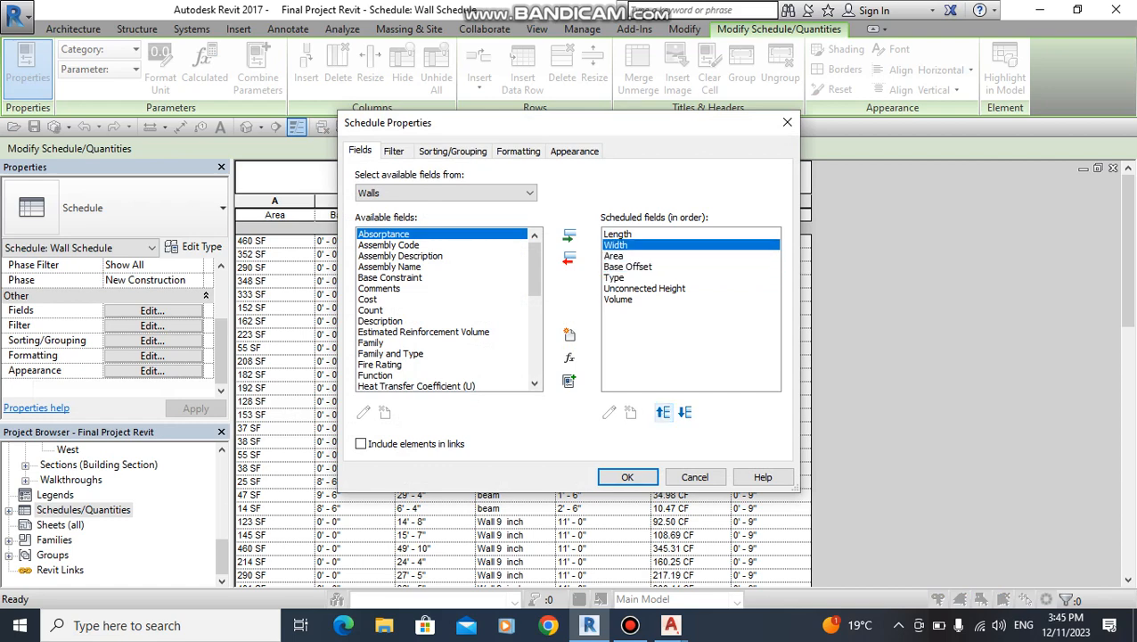
Step: Move the Volume field up so that it directly follows Area in the scheduled fields
{"action": "left_click", "coordinate": [615, 256]}
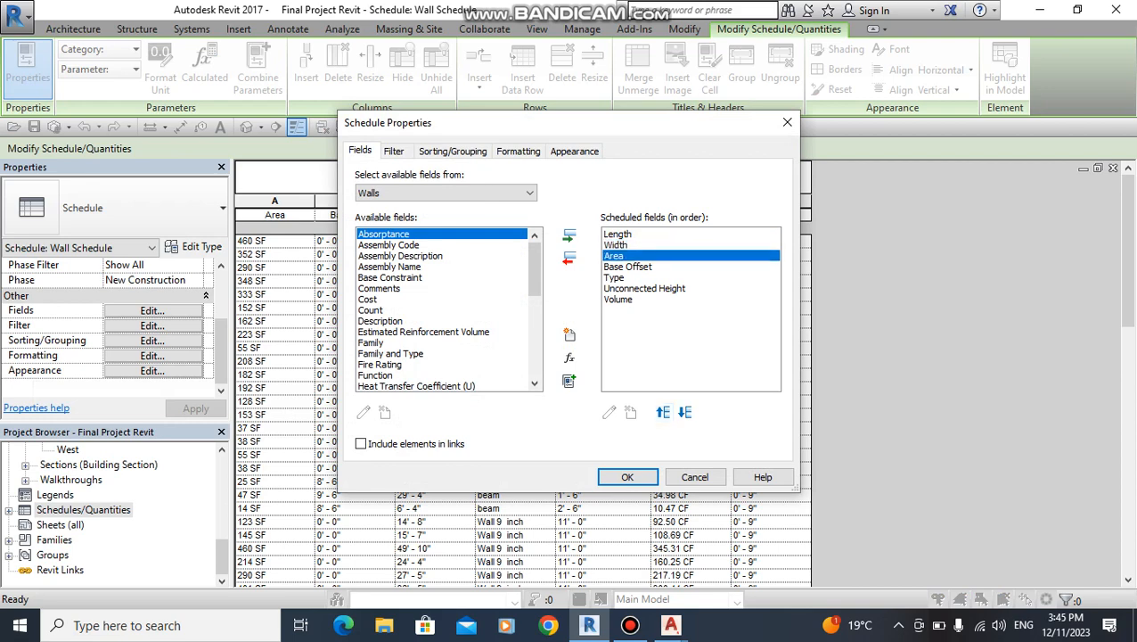
{"action": "left_click", "coordinate": [617, 300]}
{"action": "left_click", "coordinate": [662, 411]}
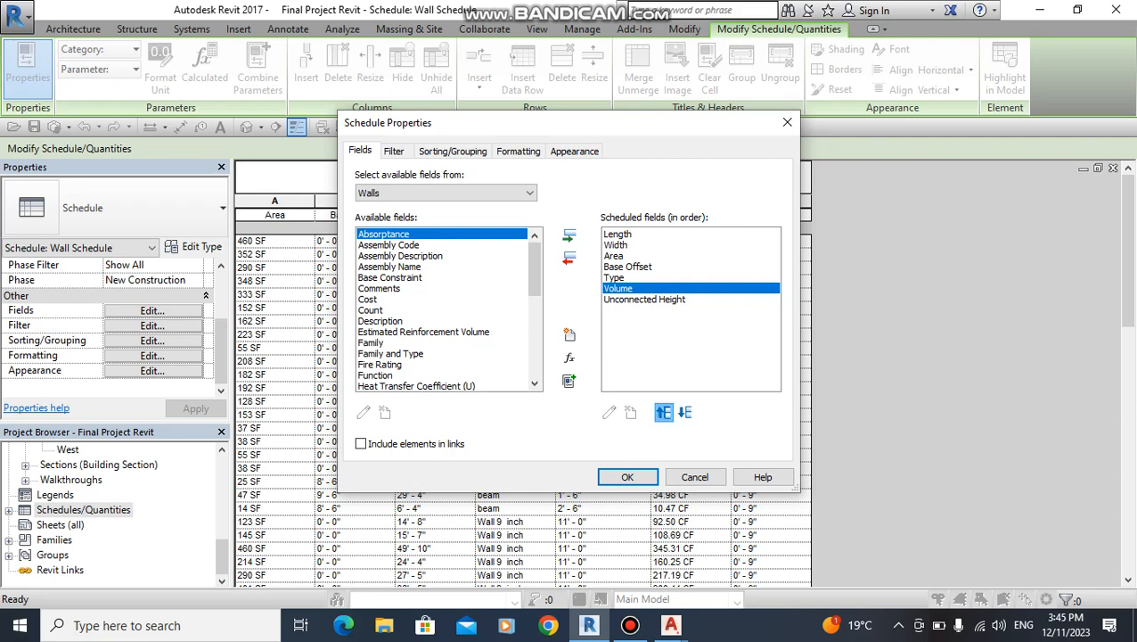
{"action": "left_click", "coordinate": [664, 412]}
{"action": "left_click", "coordinate": [663, 412]}
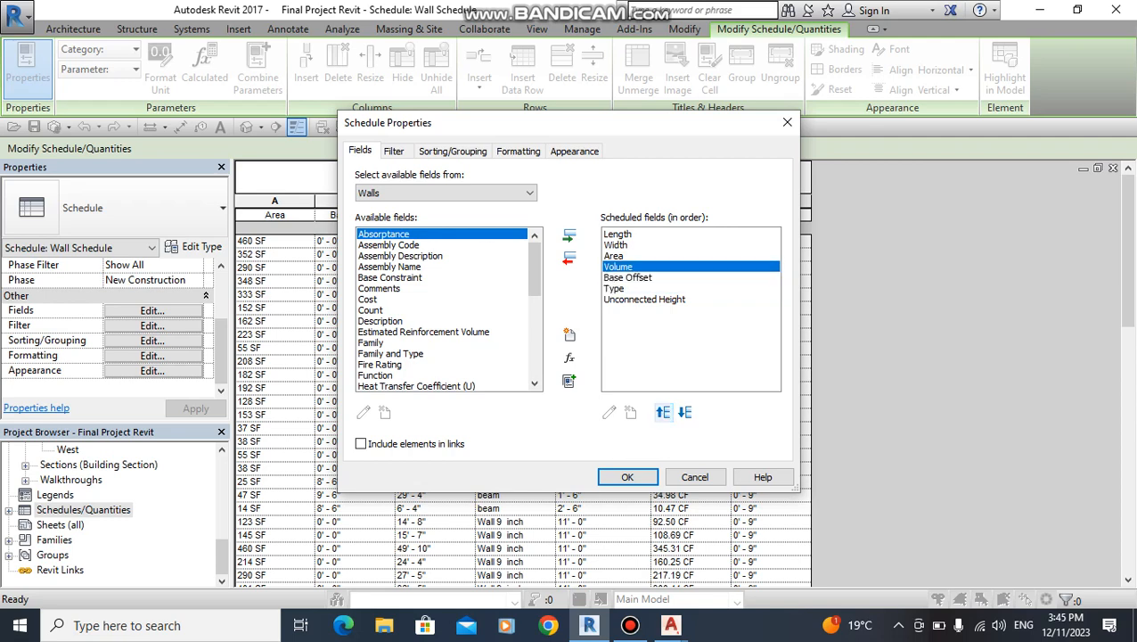
{"action": "left_click", "coordinate": [631, 625]}
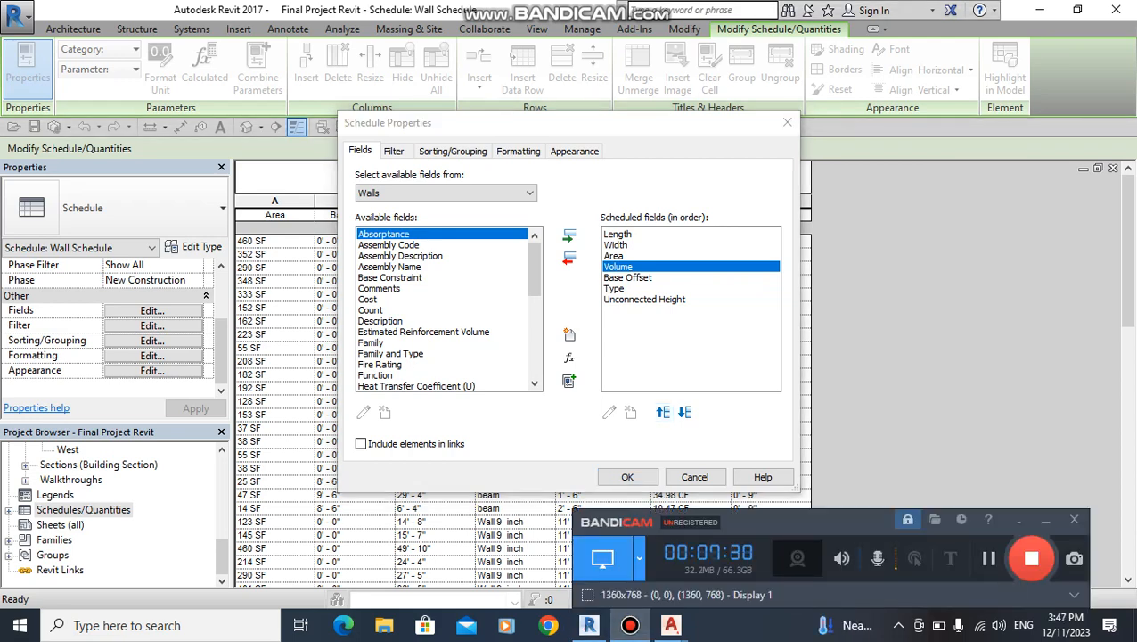
Step: Move the Type field to the very start of the scheduled fields, ahead of Length
{"action": "left_click", "coordinate": [628, 277]}
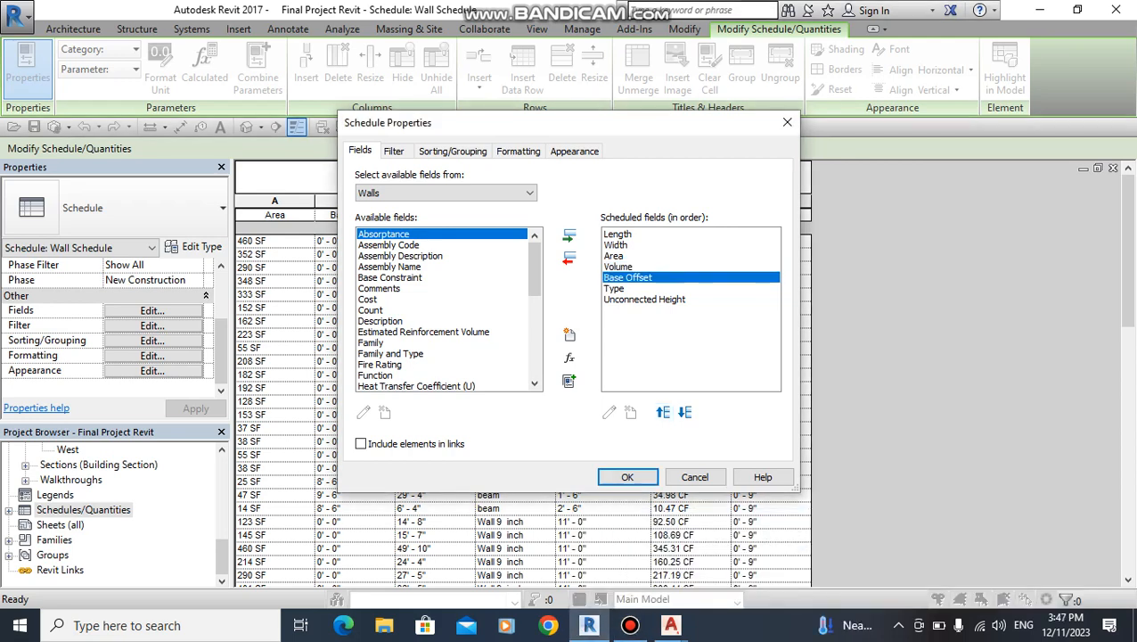
{"action": "left_click", "coordinate": [615, 288]}
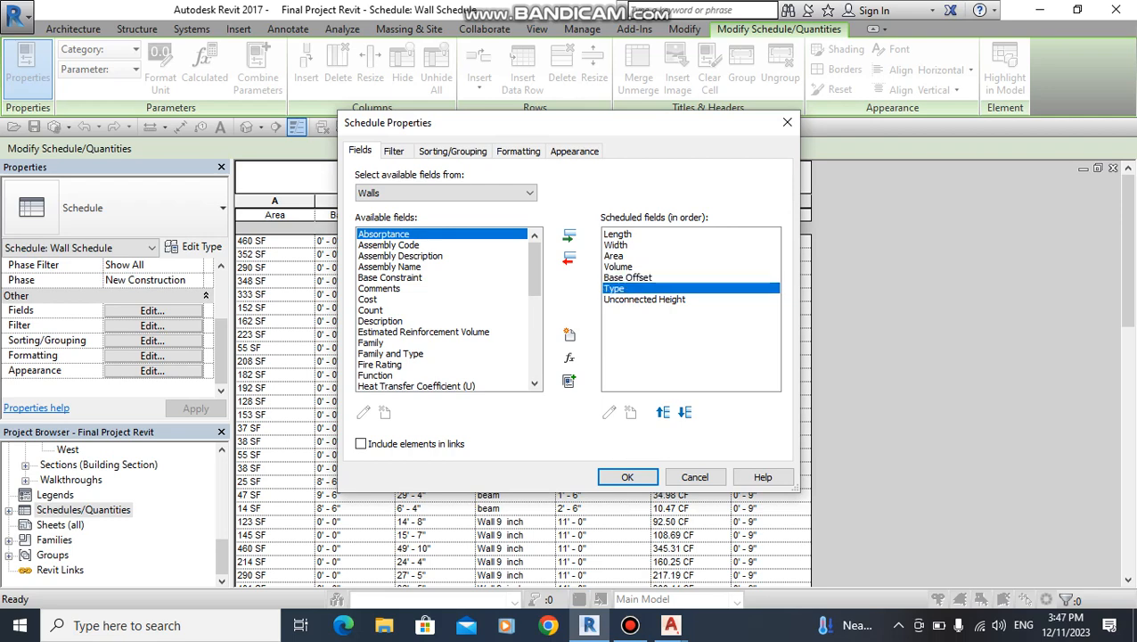
{"action": "left_click", "coordinate": [663, 411]}
{"action": "left_click", "coordinate": [663, 412]}
{"action": "left_click", "coordinate": [663, 412]}
{"action": "left_click", "coordinate": [664, 412]}
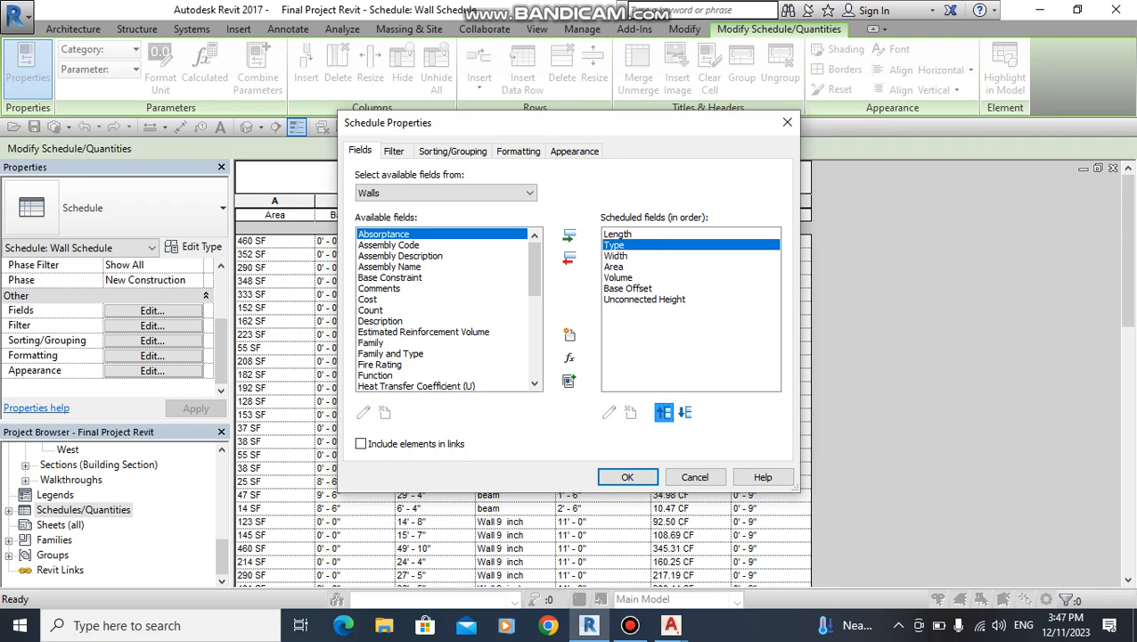
{"action": "left_click", "coordinate": [663, 411]}
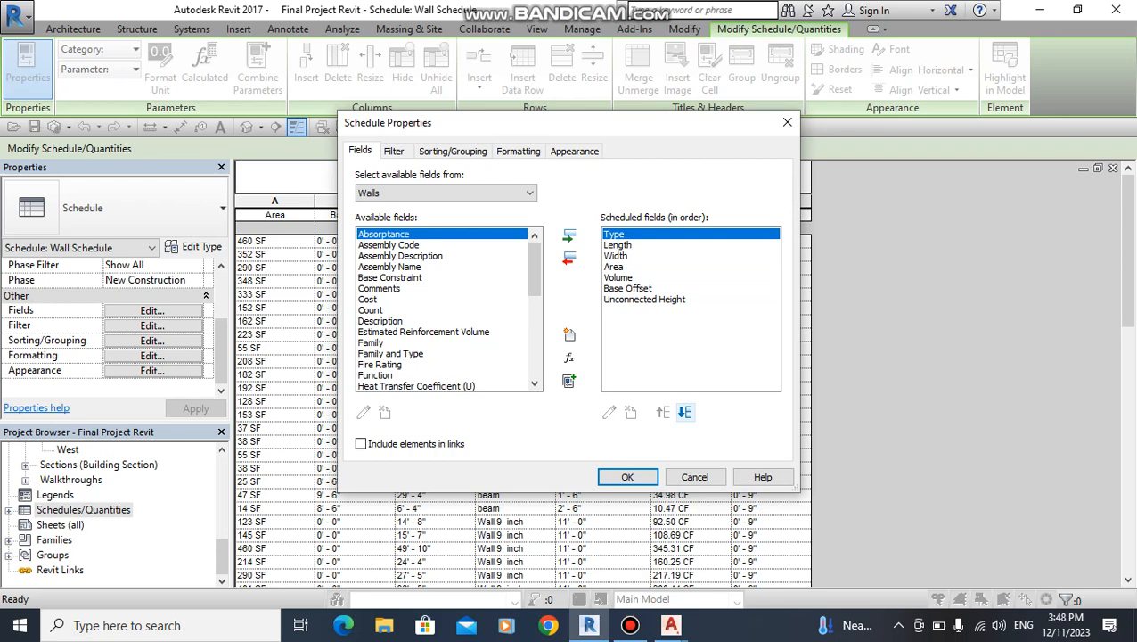
Step: Place the Unconnected Height field between Width and Area, and apply the new field order to the wall schedule
{"action": "left_click", "coordinate": [645, 299]}
{"action": "left_click", "coordinate": [663, 412]}
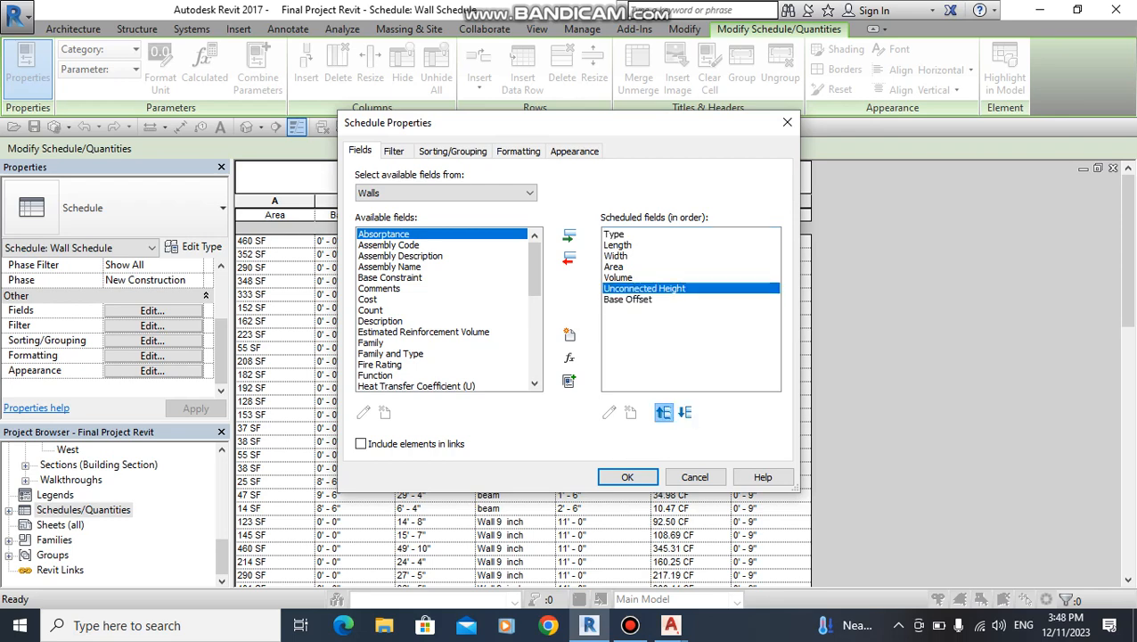
{"action": "left_click", "coordinate": [664, 412]}
{"action": "left_click", "coordinate": [663, 412]}
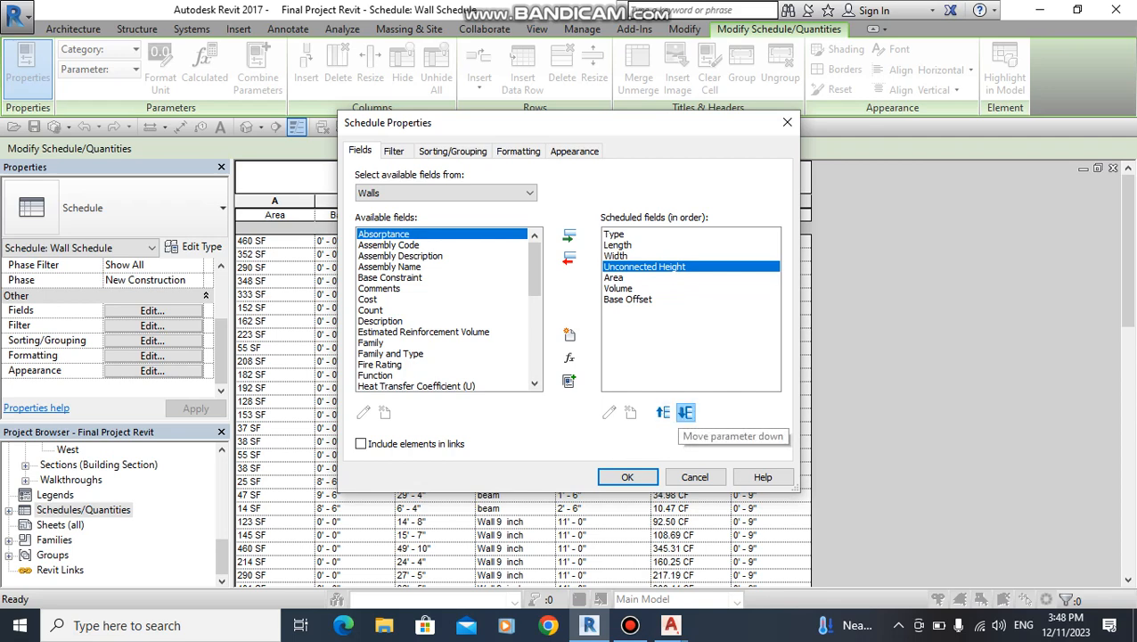
{"action": "left_click", "coordinate": [685, 412]}
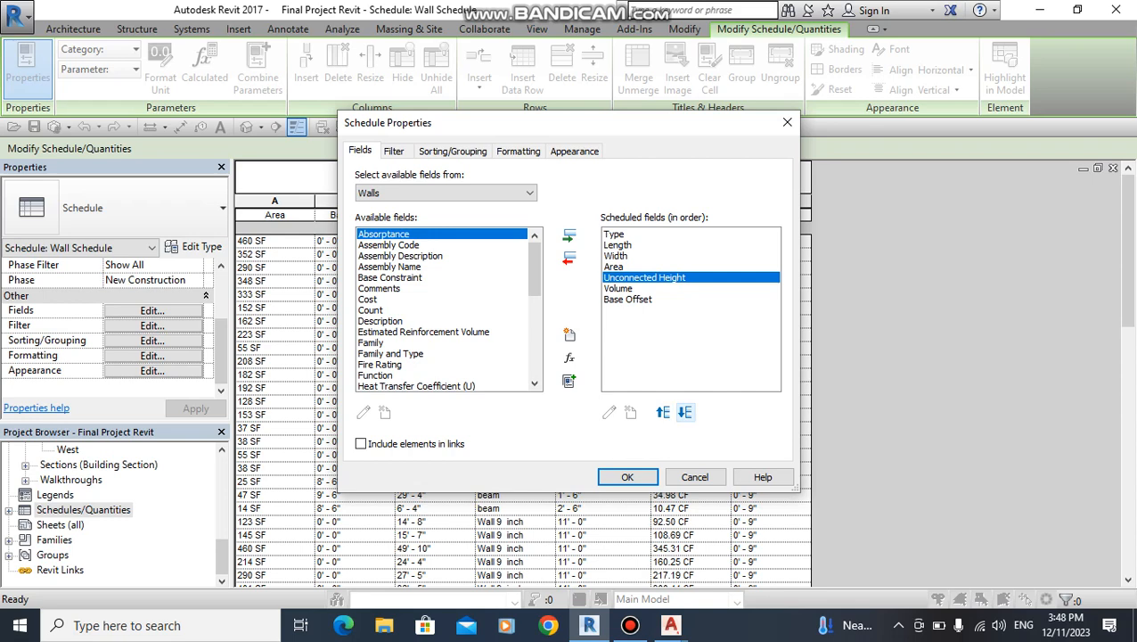
{"action": "left_click", "coordinate": [663, 412]}
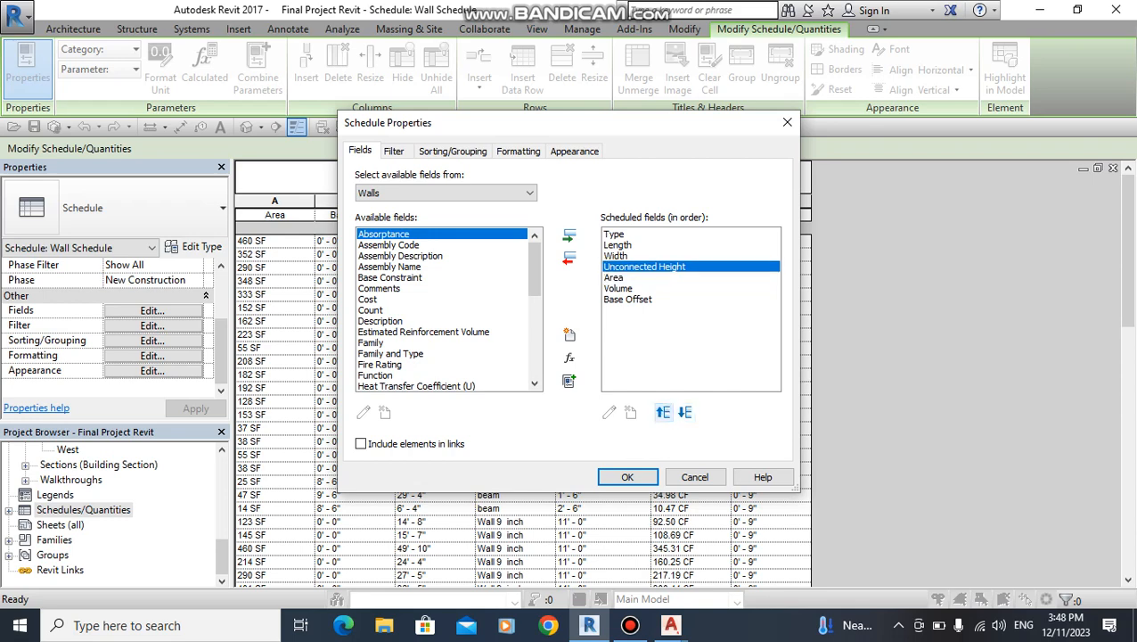
{"action": "left_click", "coordinate": [627, 476]}
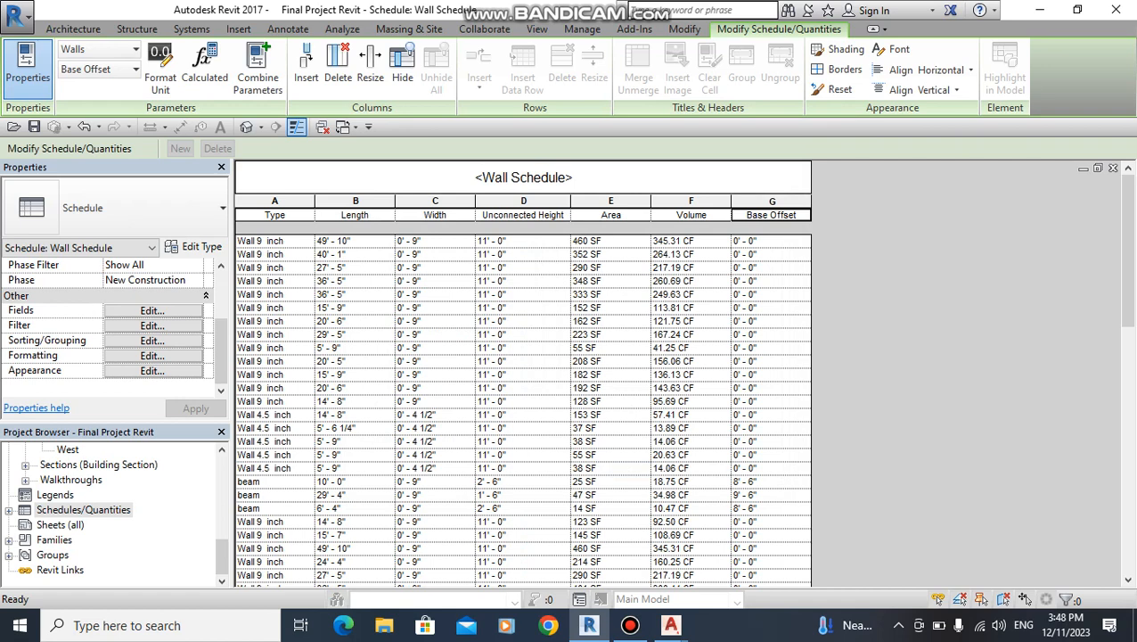
Step: Review the Area and Volume entries down to the end of the schedule, and look through its filter, sorting and formatting settings
{"action": "left_click", "coordinate": [611, 241]}
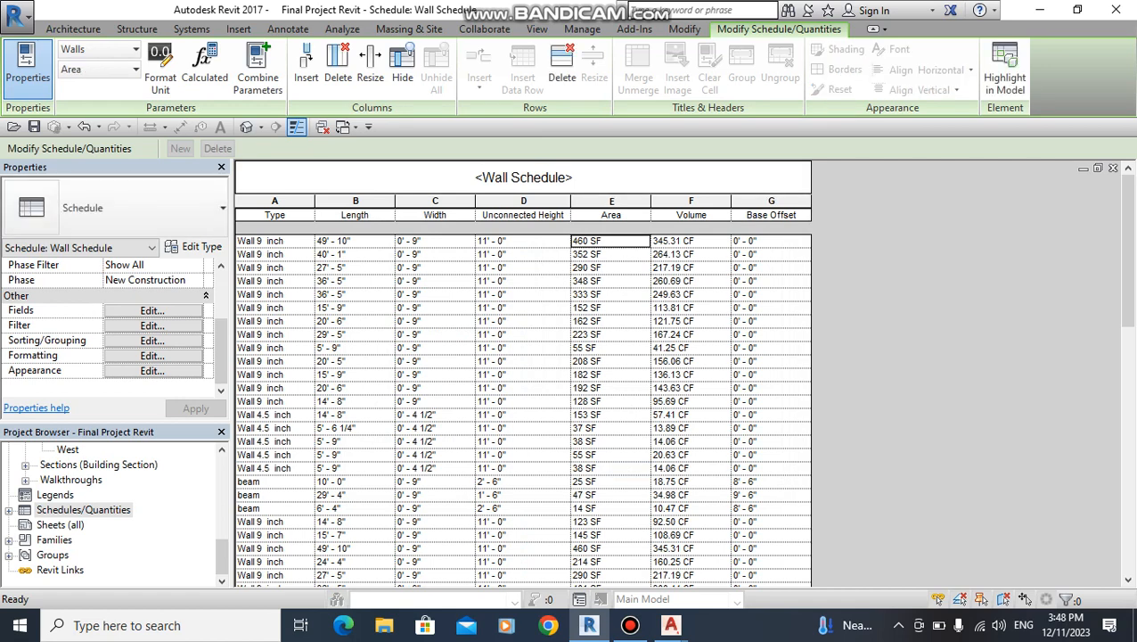
{"action": "left_click", "coordinate": [691, 240]}
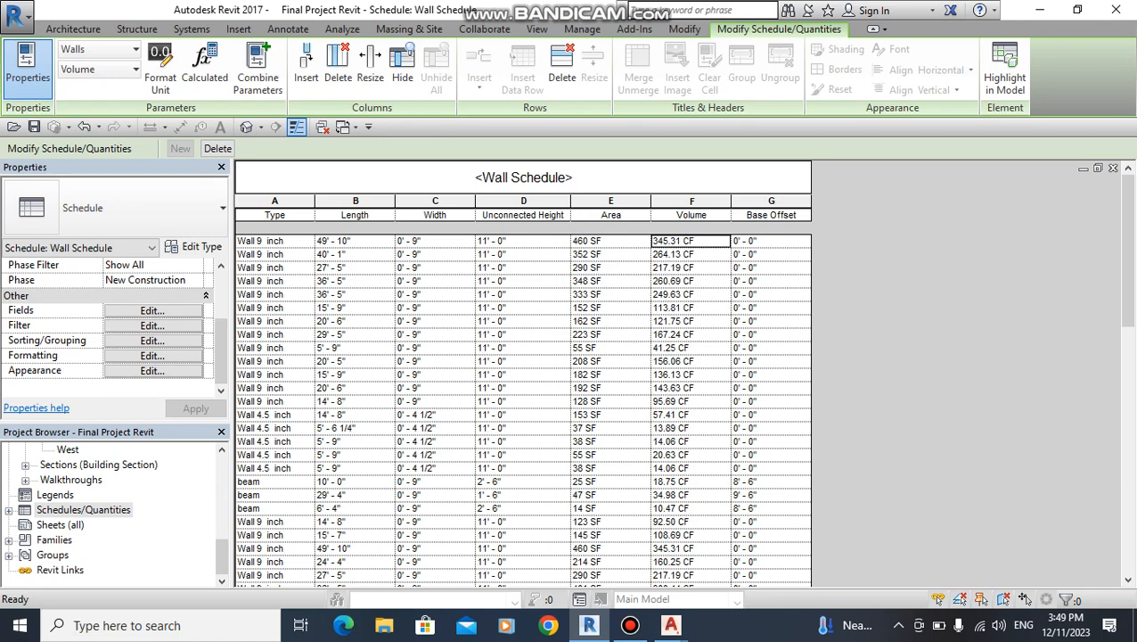
{"action": "scroll", "coordinate": [690, 375], "scroll_direction": "down", "scroll_amount": 17}
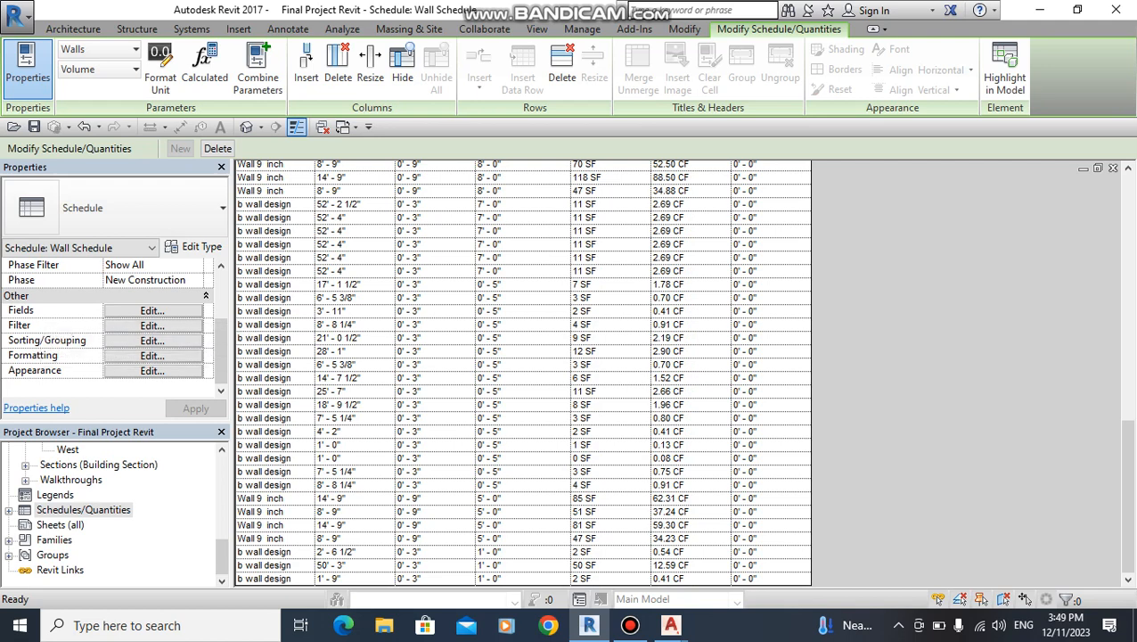
{"action": "left_click", "coordinate": [152, 311]}
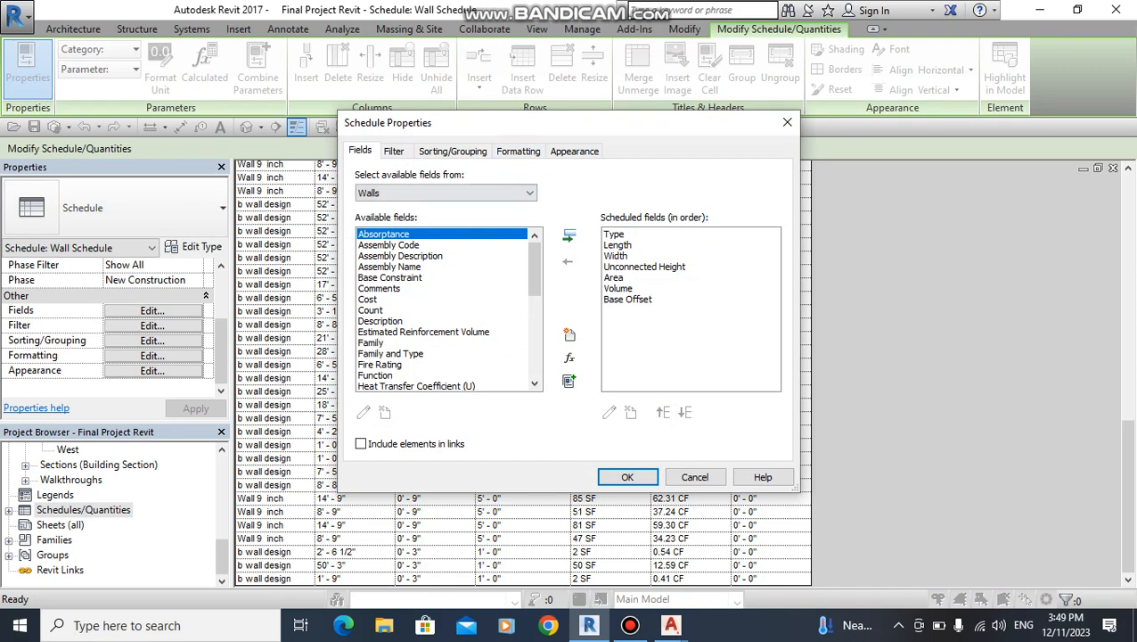
{"action": "left_click", "coordinate": [394, 151]}
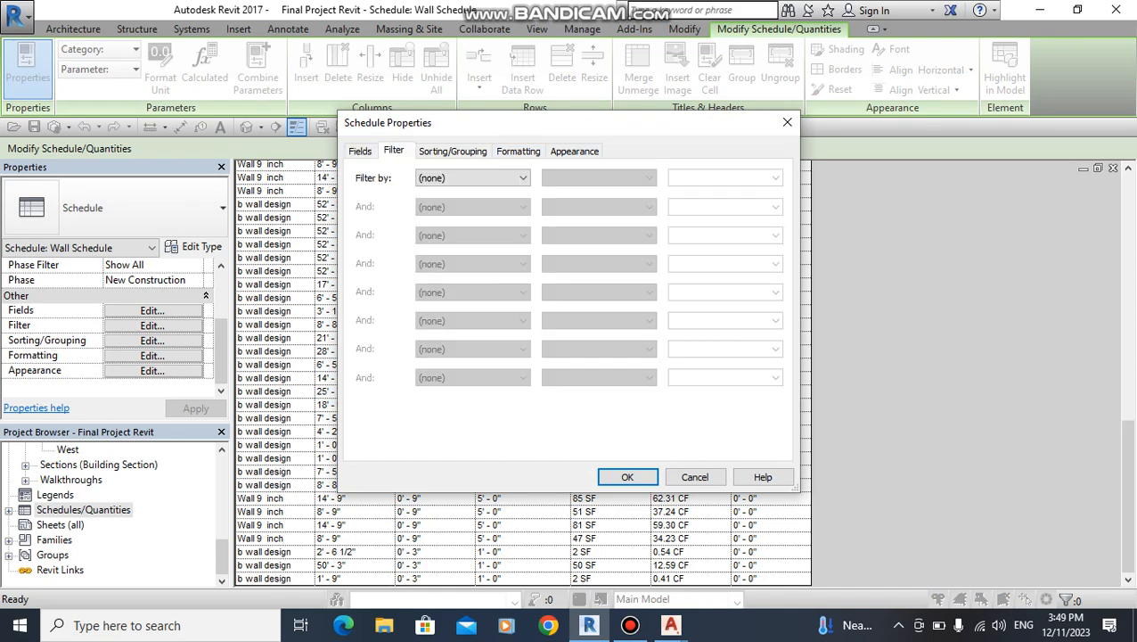
{"action": "left_click", "coordinate": [453, 151]}
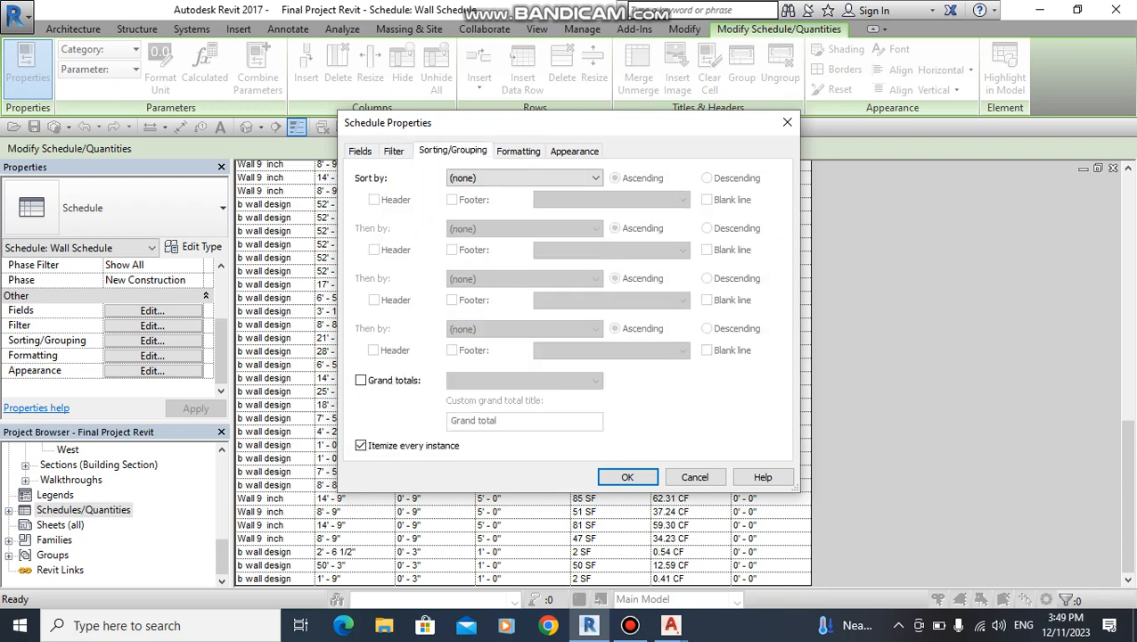
{"action": "left_click", "coordinate": [518, 151]}
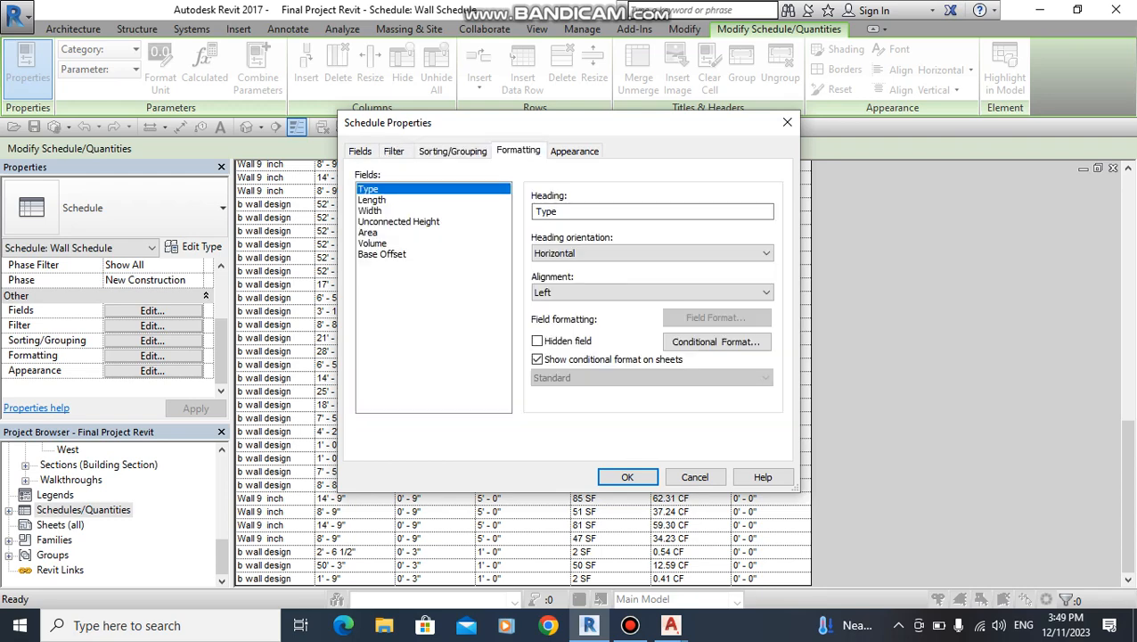
Step: Enable grand totals for the wall schedule with the Totals only option, apply the setting, and check the end of the table
{"action": "left_click", "coordinate": [453, 151]}
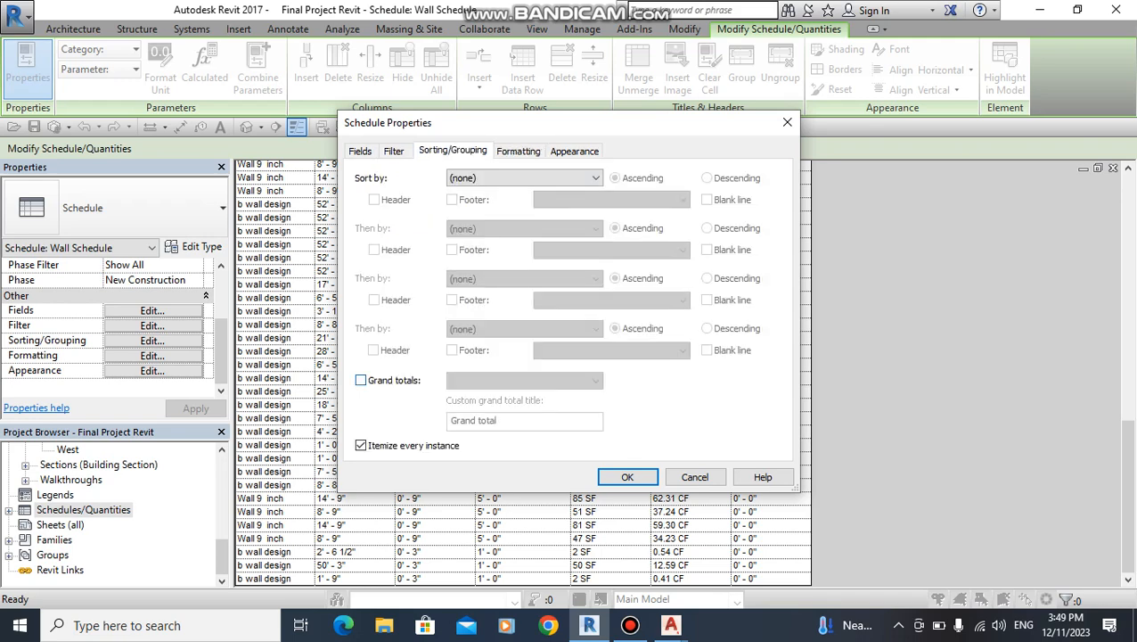
{"action": "left_click", "coordinate": [360, 380]}
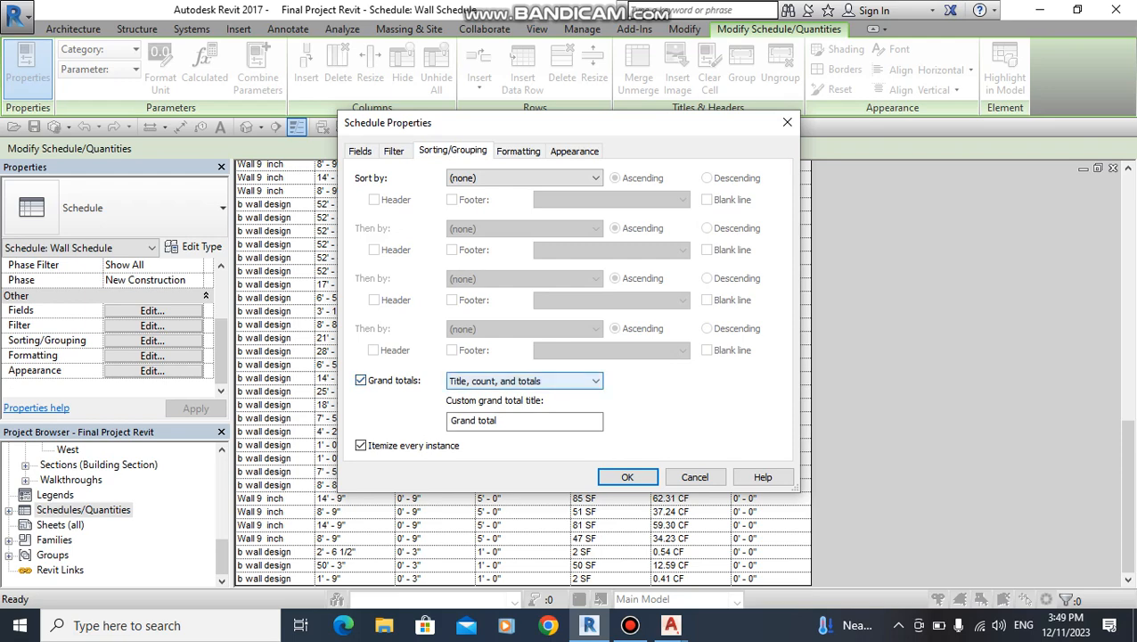
{"action": "left_click", "coordinate": [552, 381]}
{"action": "key", "text": "Down"}
{"action": "key", "text": "Down"}
{"action": "key", "text": "Down"}
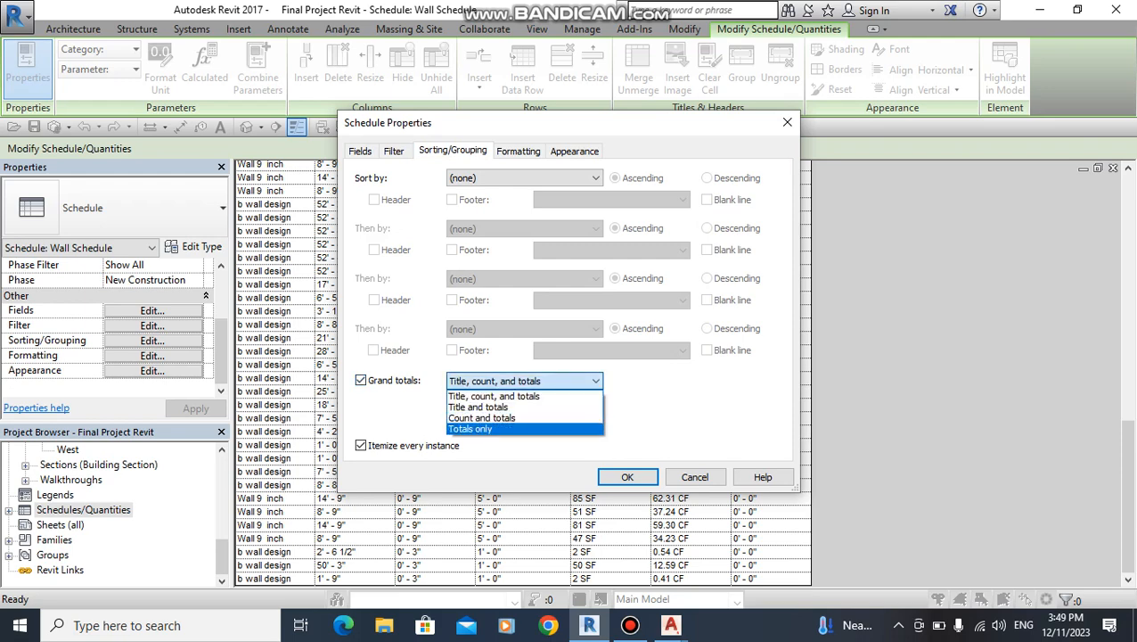
{"action": "key", "text": "Return"}
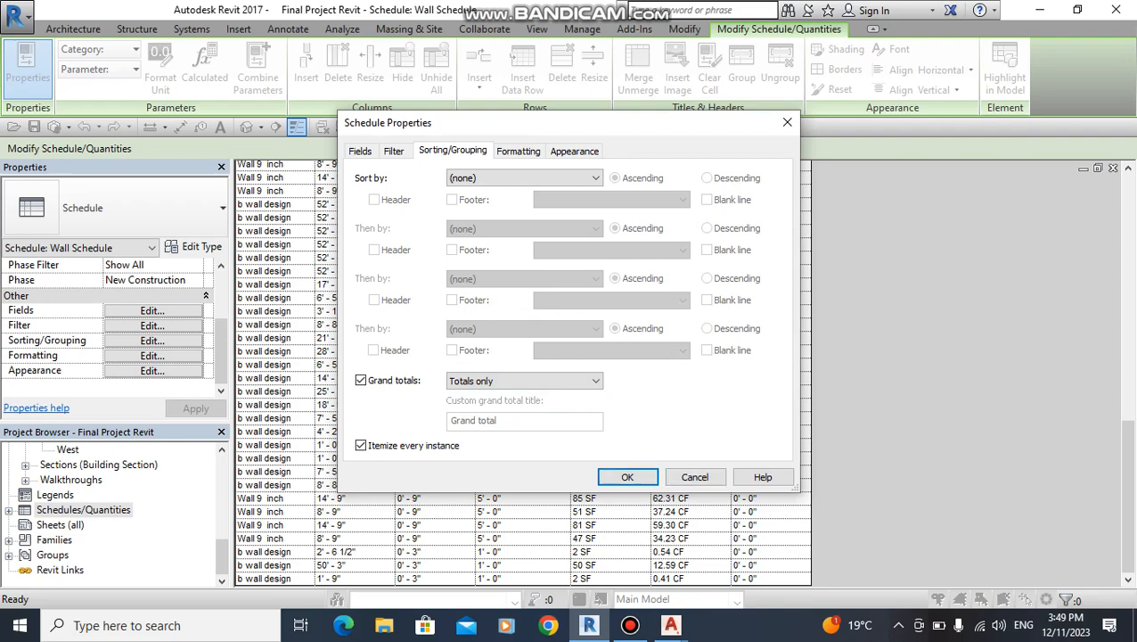
{"action": "left_click", "coordinate": [628, 476]}
{"action": "scroll", "coordinate": [628, 477], "scroll_direction": "down", "scroll_amount": 10}
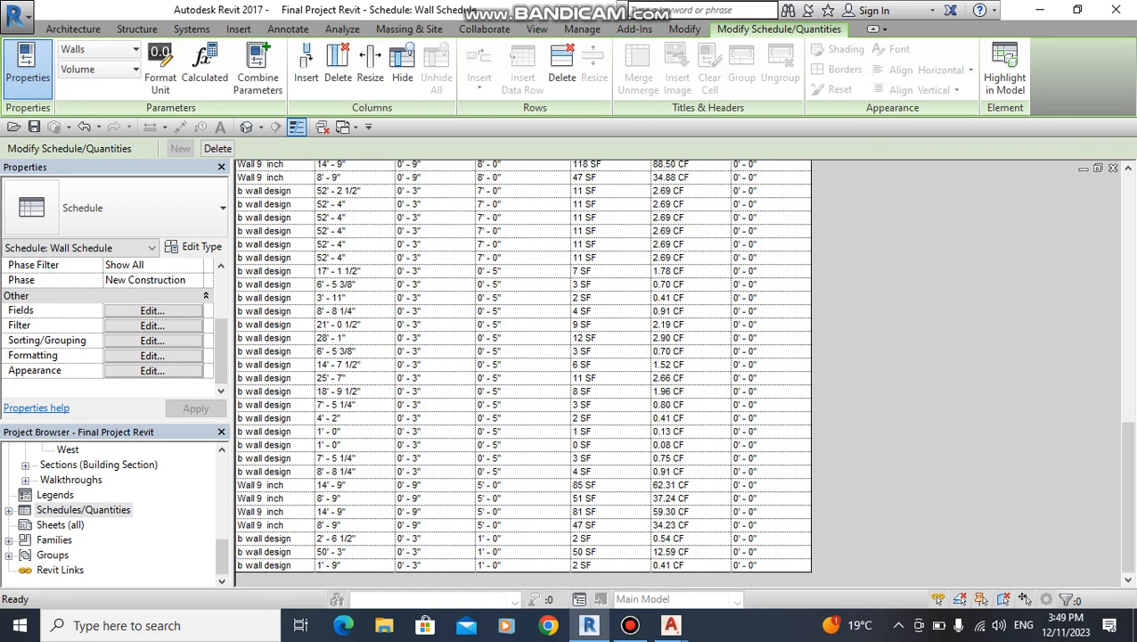
Step: Recheck the end of the wall schedule, and set the Length field's formatting to Calculate totals
{"action": "scroll", "coordinate": [523, 374], "scroll_direction": "up", "scroll_amount": 10}
{"action": "scroll", "coordinate": [523, 374], "scroll_direction": "down", "scroll_amount": 10}
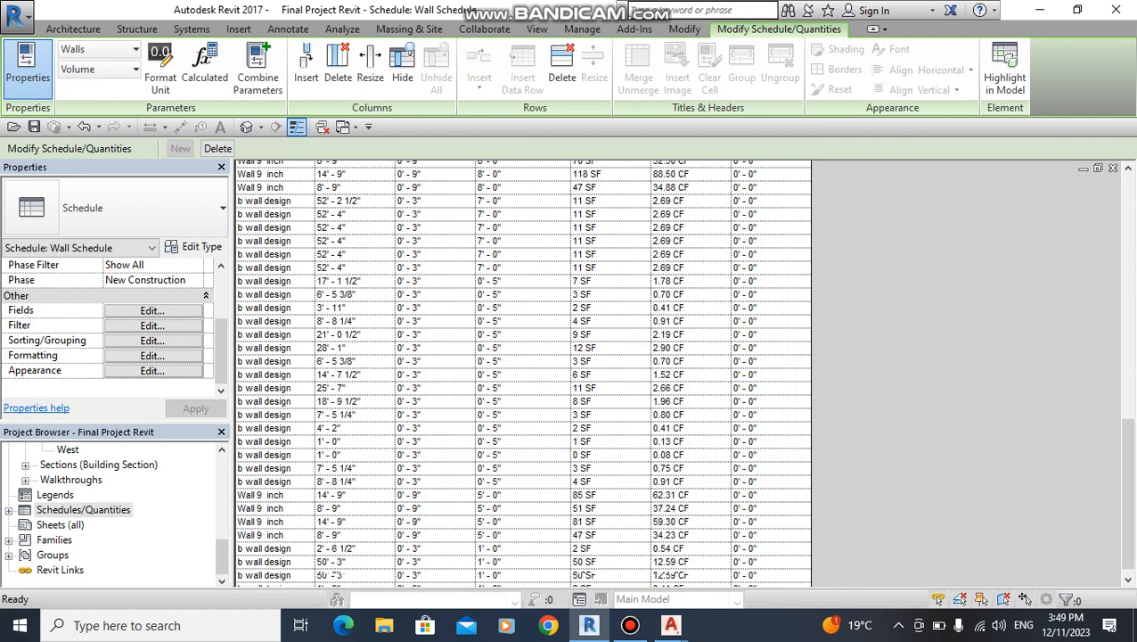
{"action": "scroll", "coordinate": [523, 375], "scroll_direction": "down", "scroll_amount": 1}
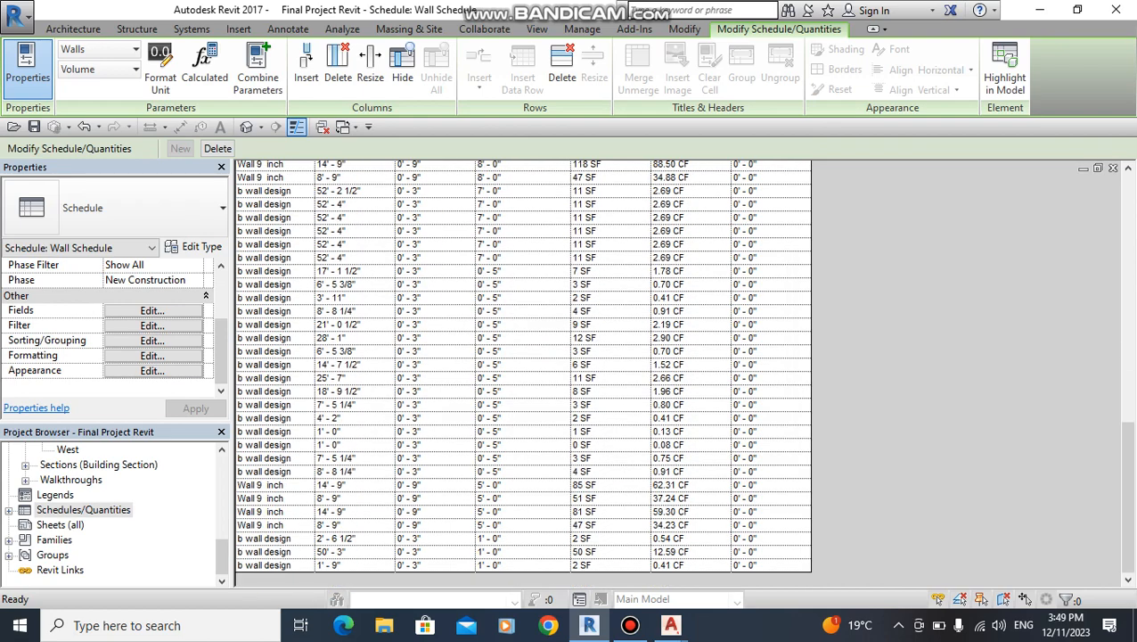
{"action": "left_click", "coordinate": [151, 310]}
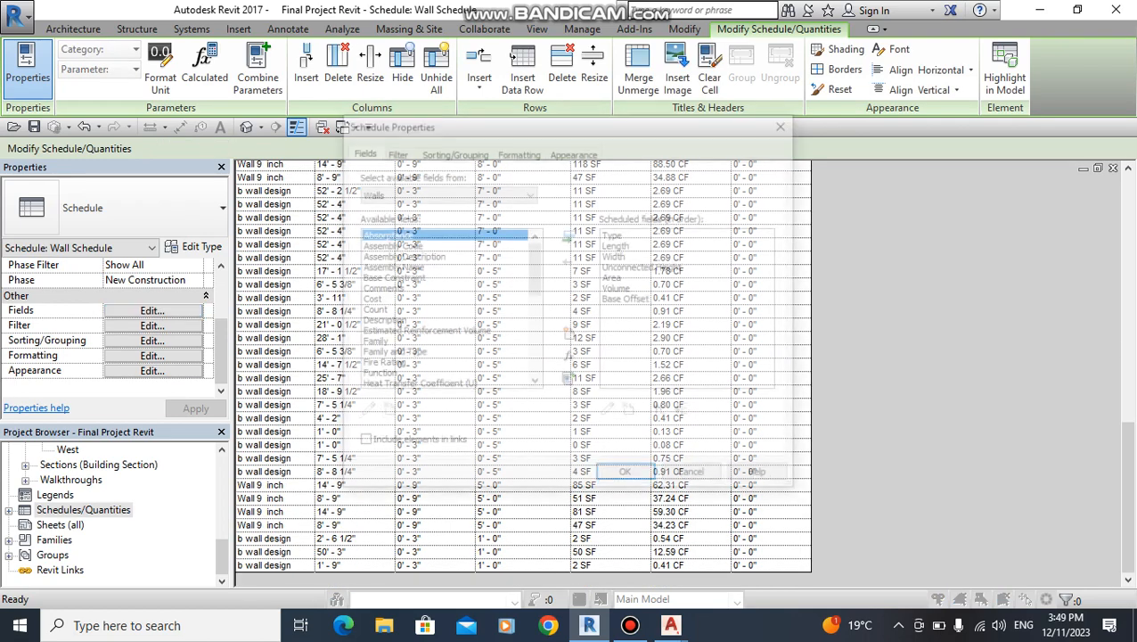
{"action": "left_click", "coordinate": [518, 151]}
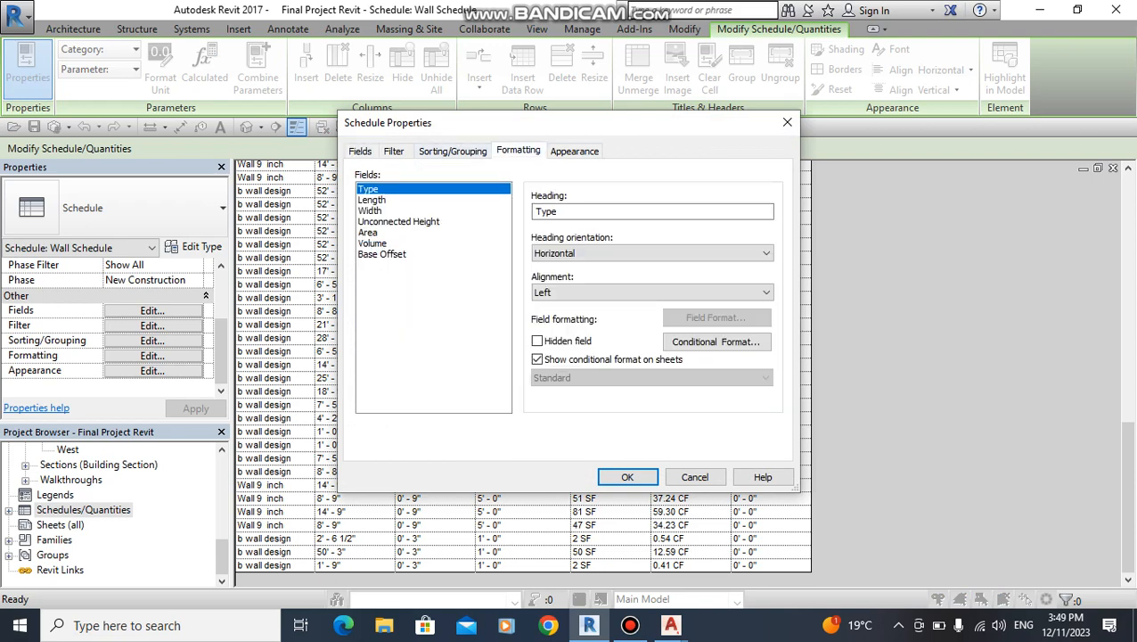
{"action": "left_click", "coordinate": [373, 199]}
{"action": "left_click", "coordinate": [652, 378]}
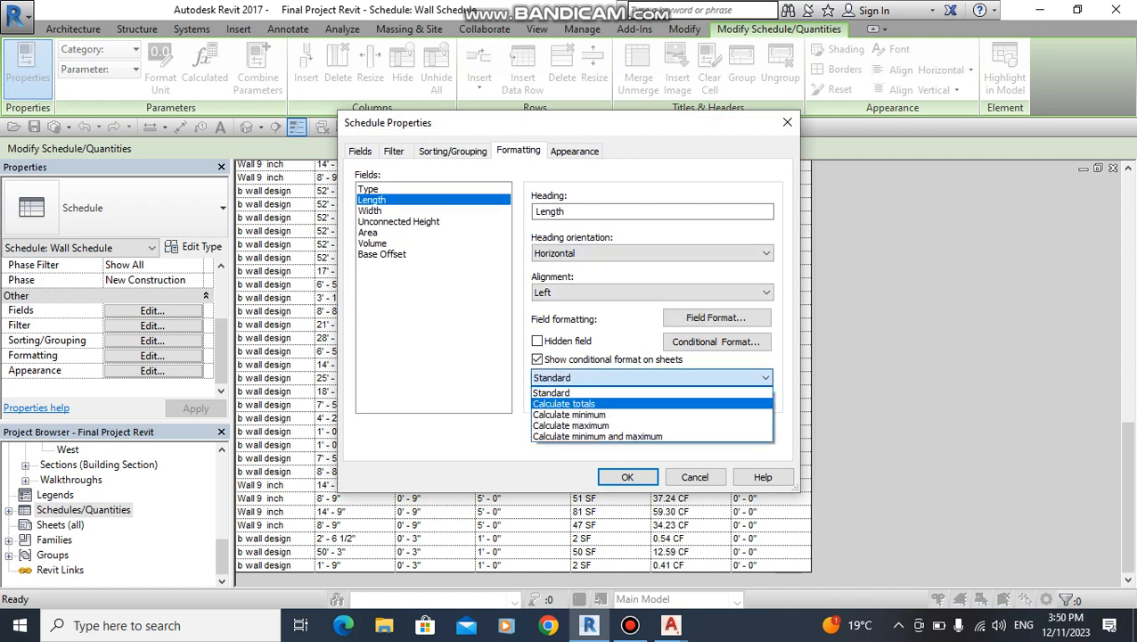
{"action": "left_click", "coordinate": [563, 403]}
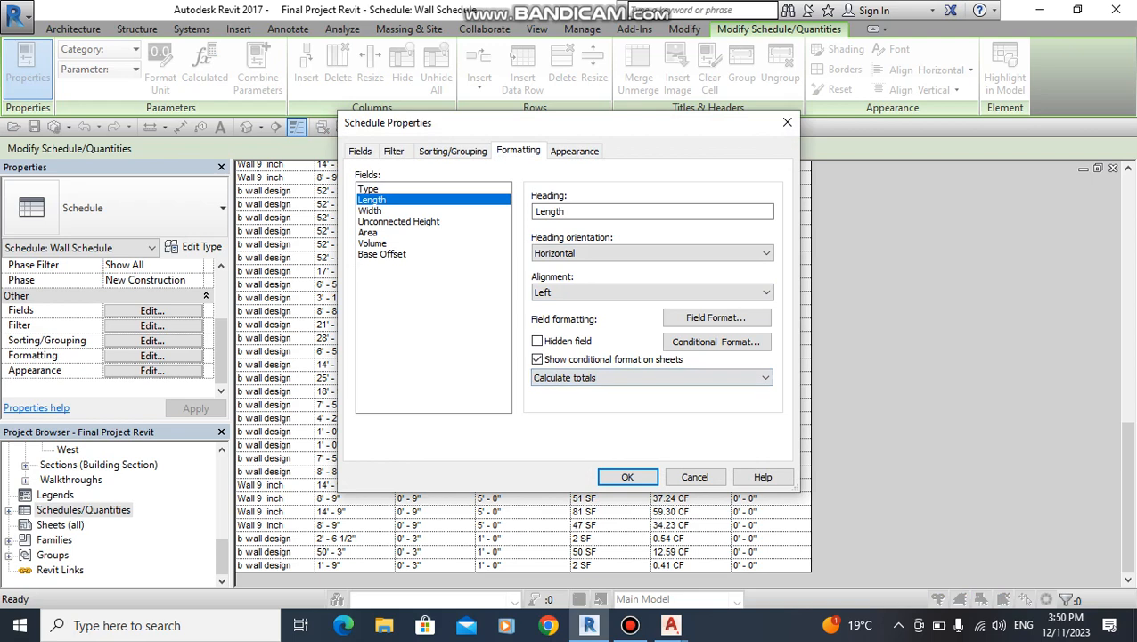
Step: Look through the formatting settings of the Width, Area and Unconnected Height fields
{"action": "left_click", "coordinate": [371, 212]}
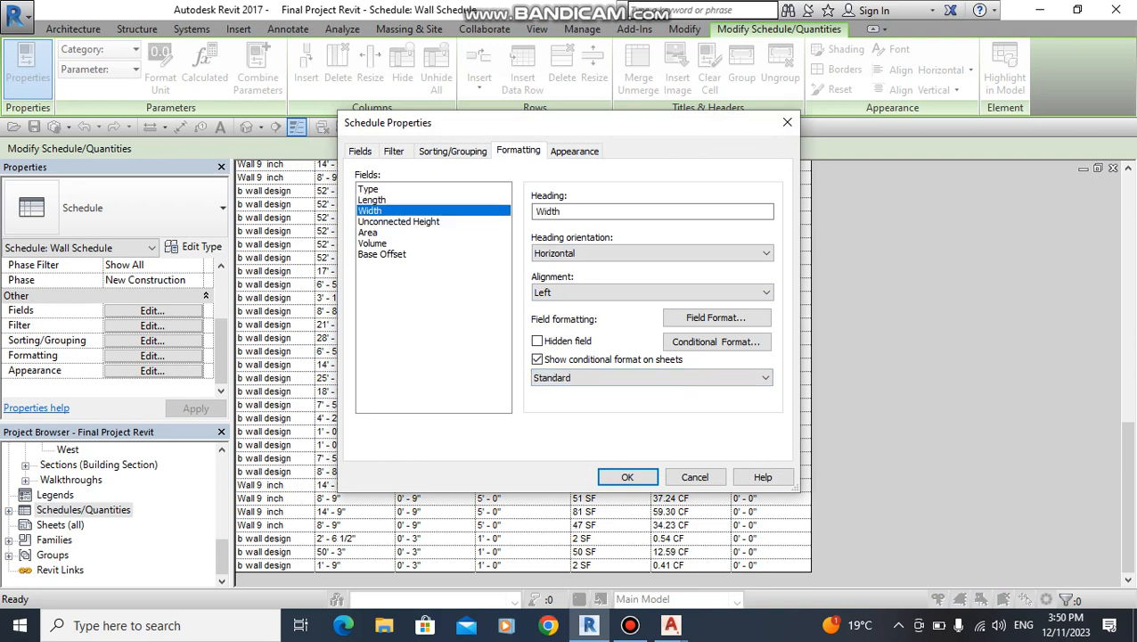
{"action": "left_click", "coordinate": [369, 233]}
{"action": "left_click", "coordinate": [398, 222]}
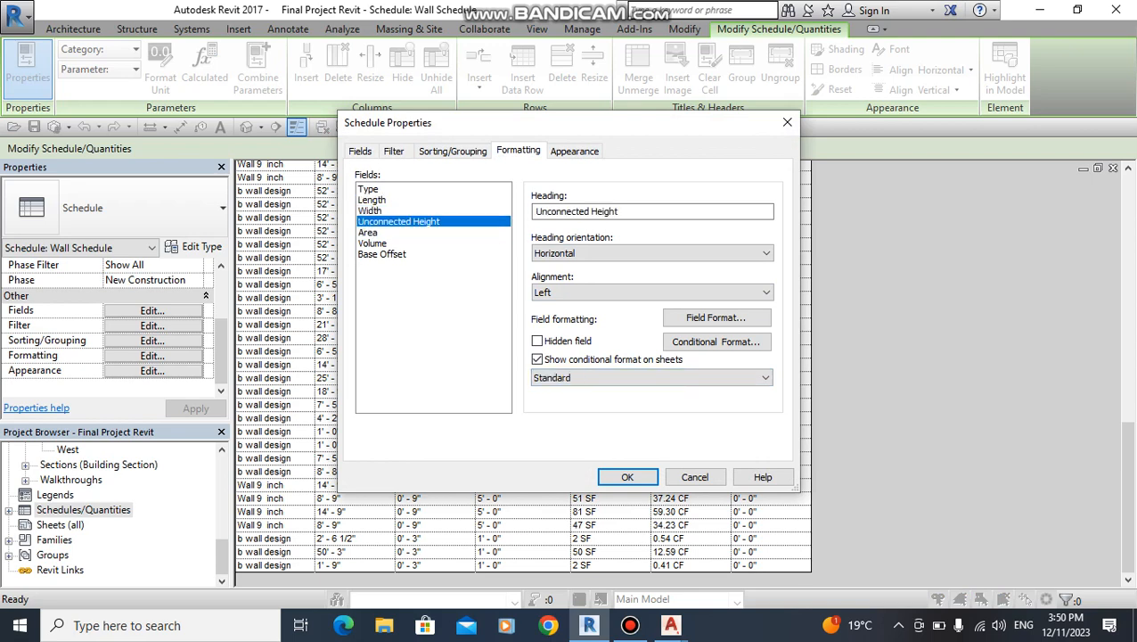